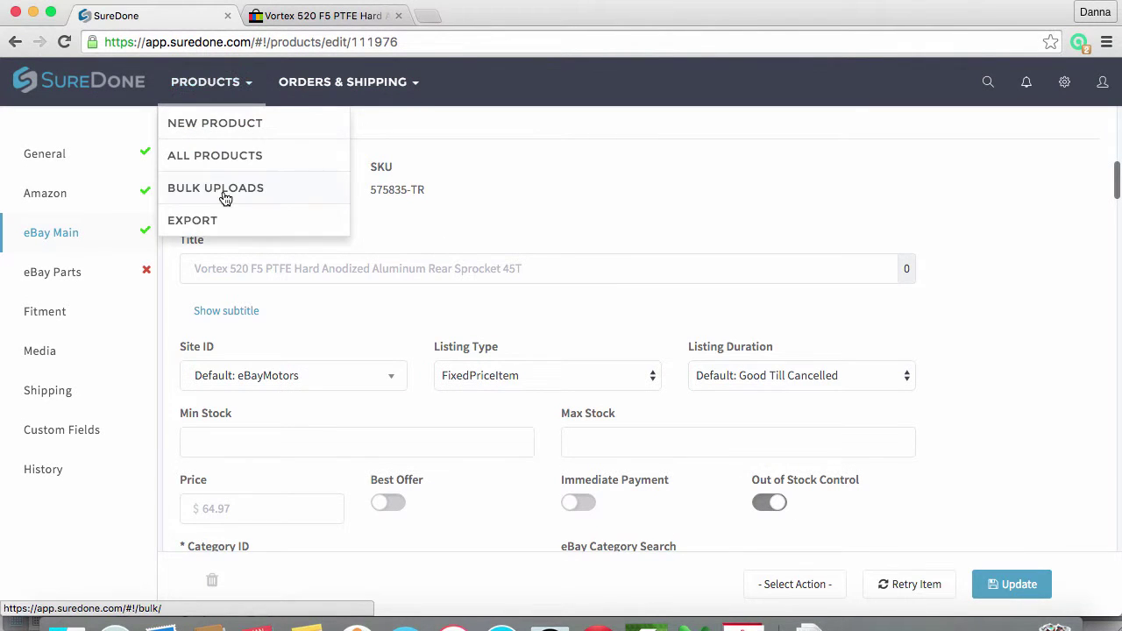
# - Open the product exports page and set the search filter to "title:centering sleeve price:<90"
pyautogui.click(220, 234)
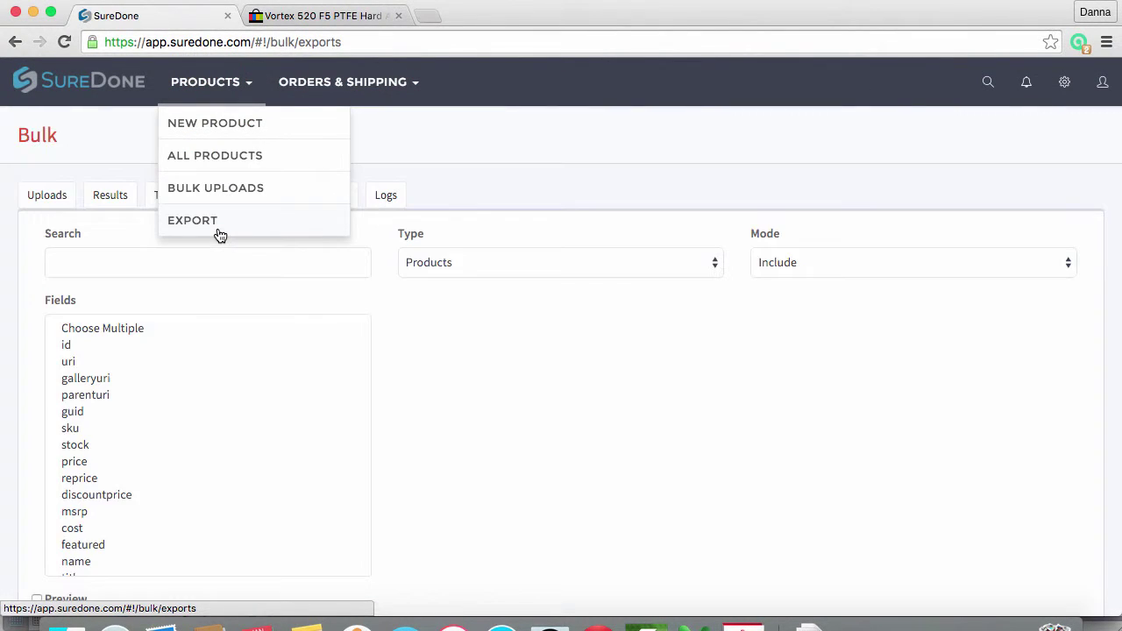
pyautogui.click(285, 263)
pyautogui.write('ti')
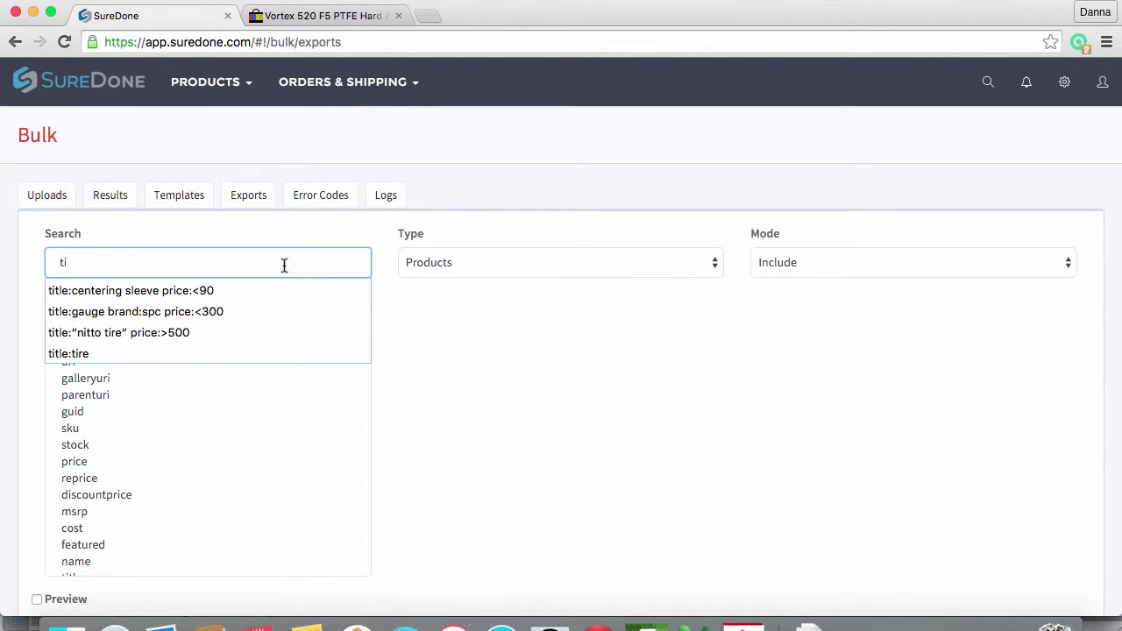
pyautogui.click(269, 293)
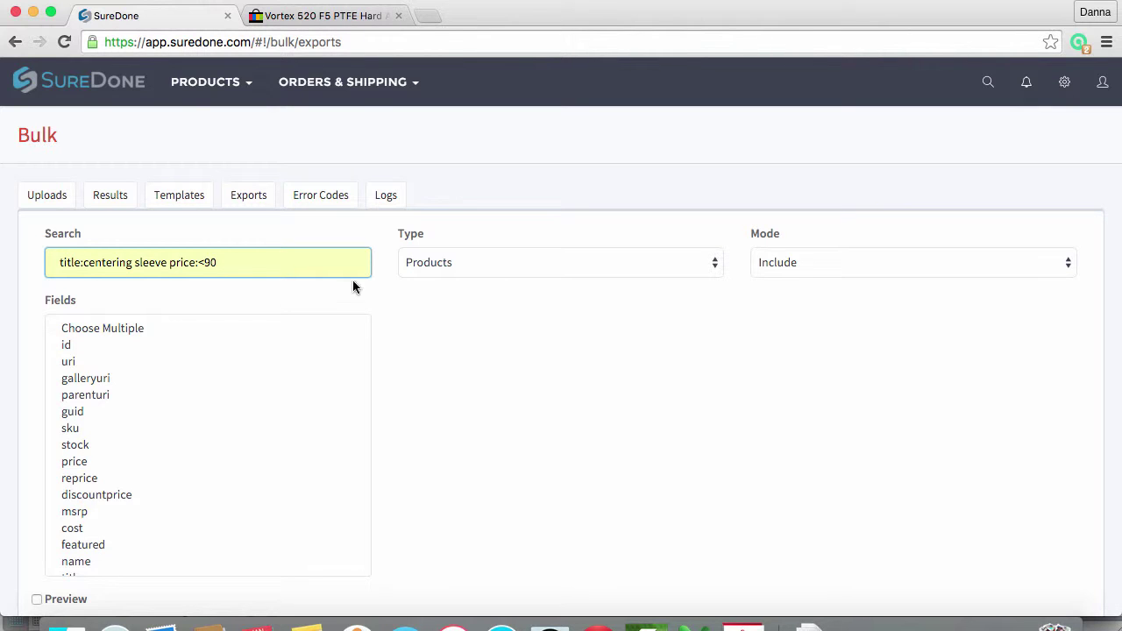
# - Set the export type to Products and the field mode to Include
pyautogui.click(501, 264)
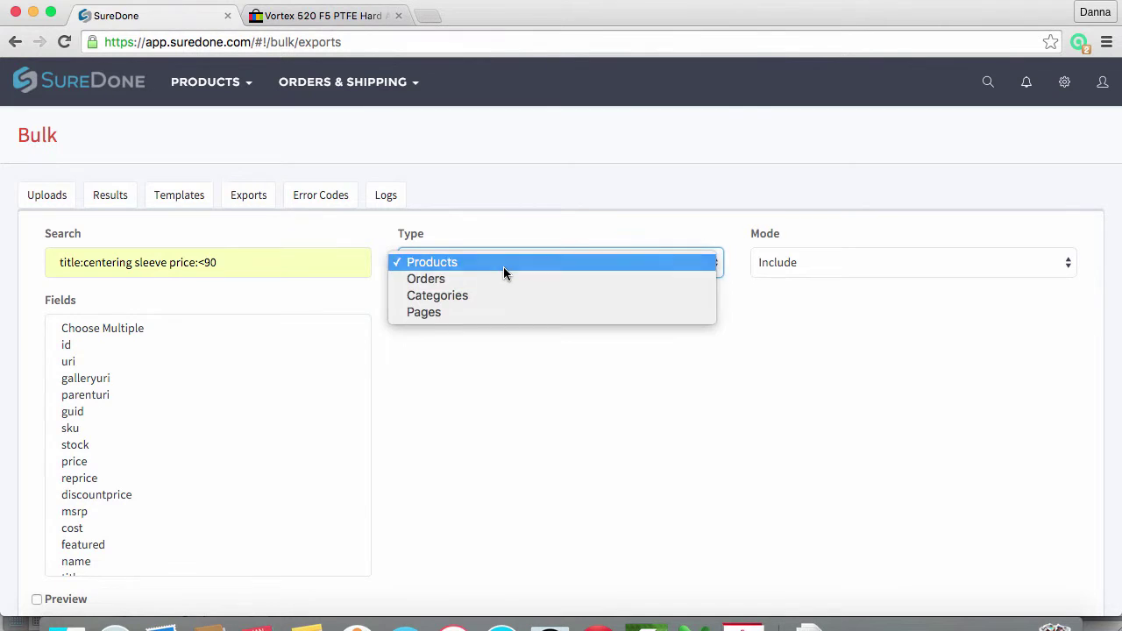
pyautogui.click(503, 266)
pyautogui.click(785, 273)
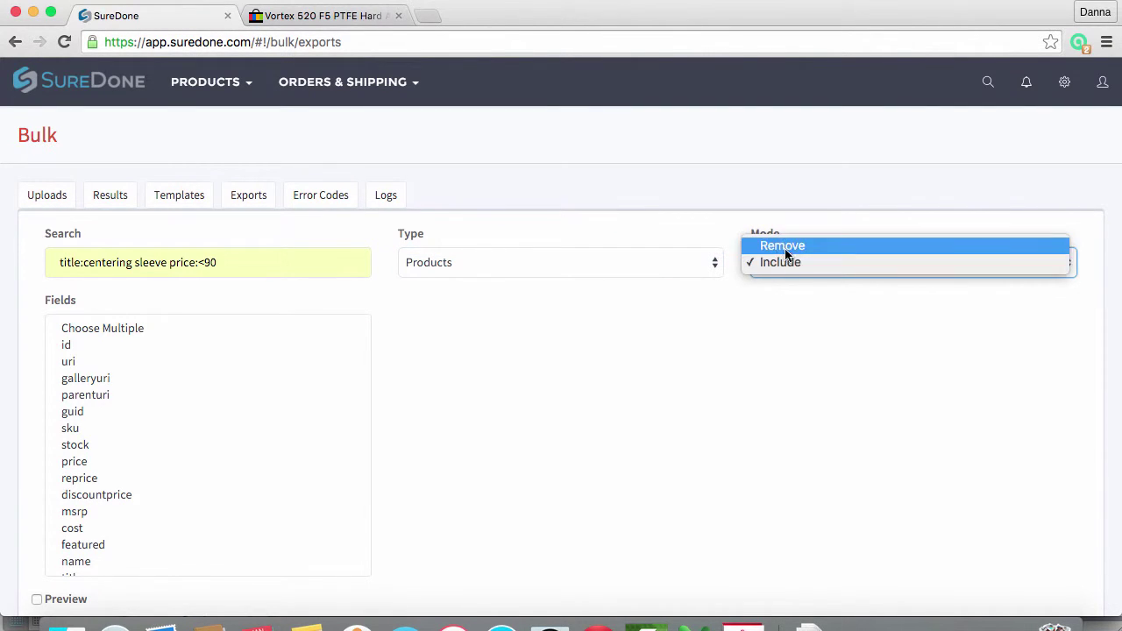
pyautogui.click(785, 262)
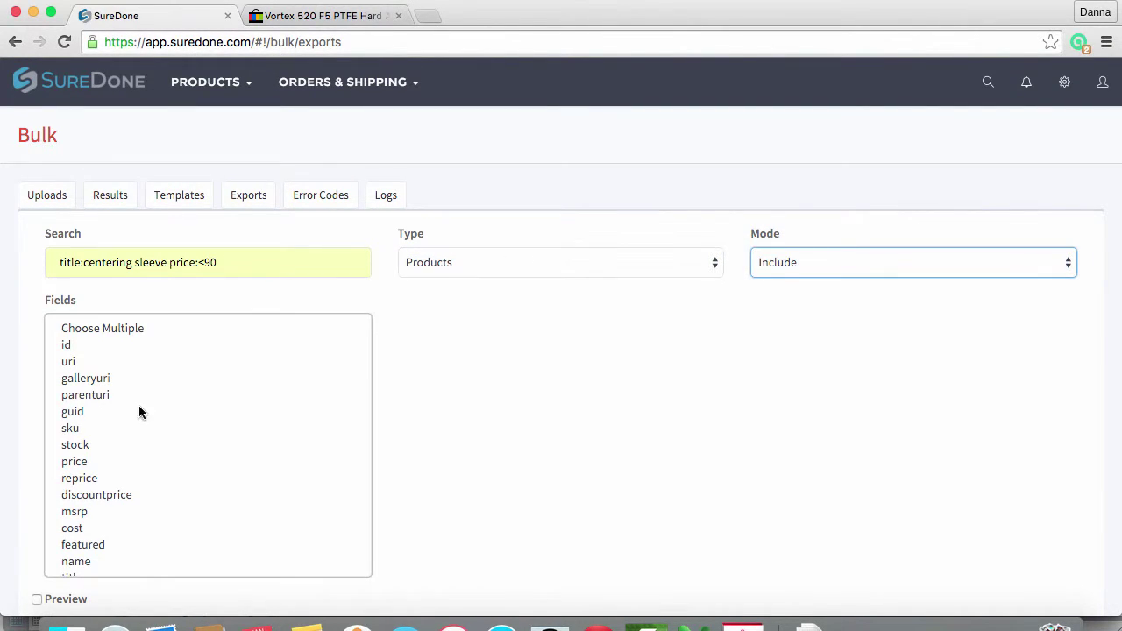
# - Select the guid, sku, stock, price and title fields and export the results
pyautogui.click(84, 412)
pyautogui.keyDown('shift'); pyautogui.click(83, 465); pyautogui.keyUp('shift')
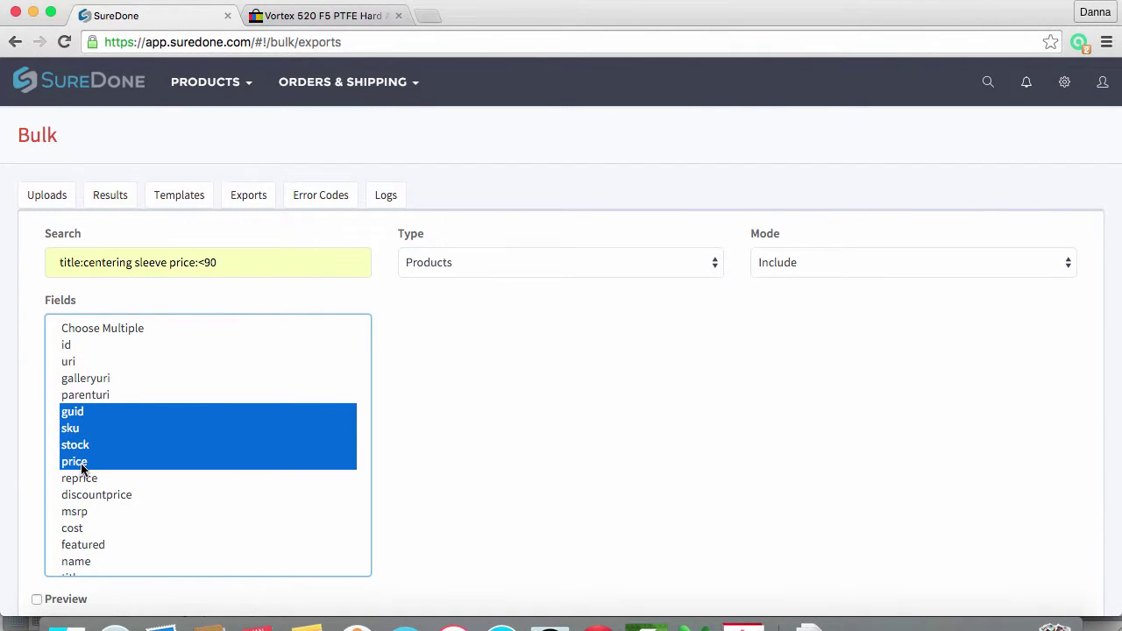
pyautogui.scroll(-2, 85, 508)
pyautogui.keyDown('super'); pyautogui.click(263, 521); pyautogui.keyUp('super')
pyautogui.scroll(-3, 467, 528)
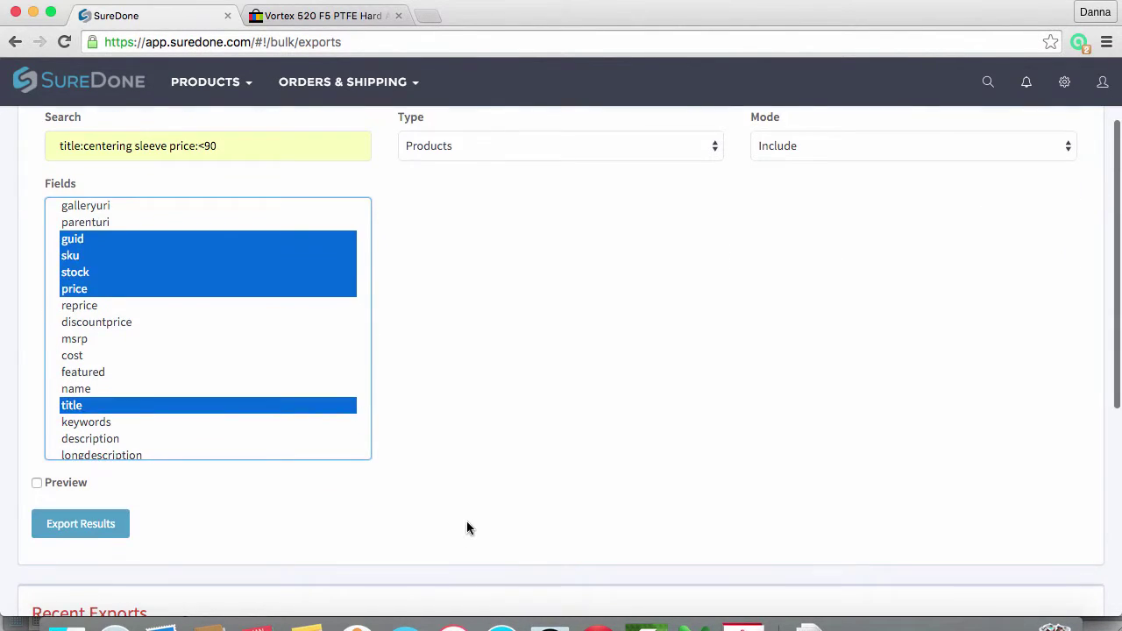
pyautogui.click(81, 524)
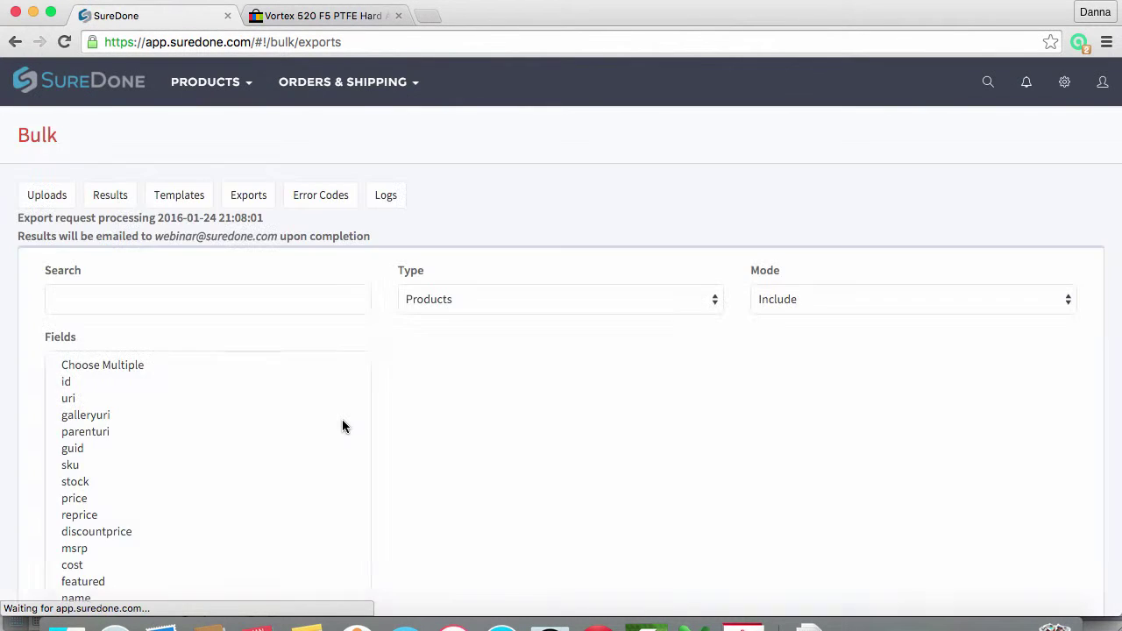
# - Download the most recent export file and open the CSV in Excel
pyautogui.scroll(-3, 342, 426)
pyautogui.scroll(-5, 341, 426)
pyautogui.scroll(-8, 474, 517)
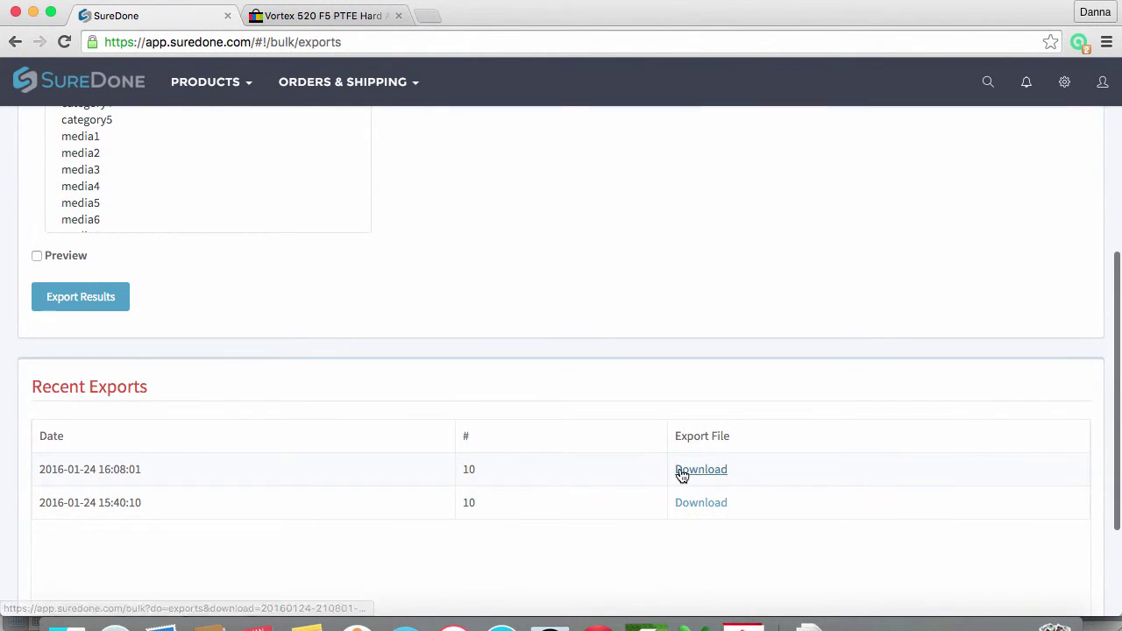
pyautogui.click(688, 473)
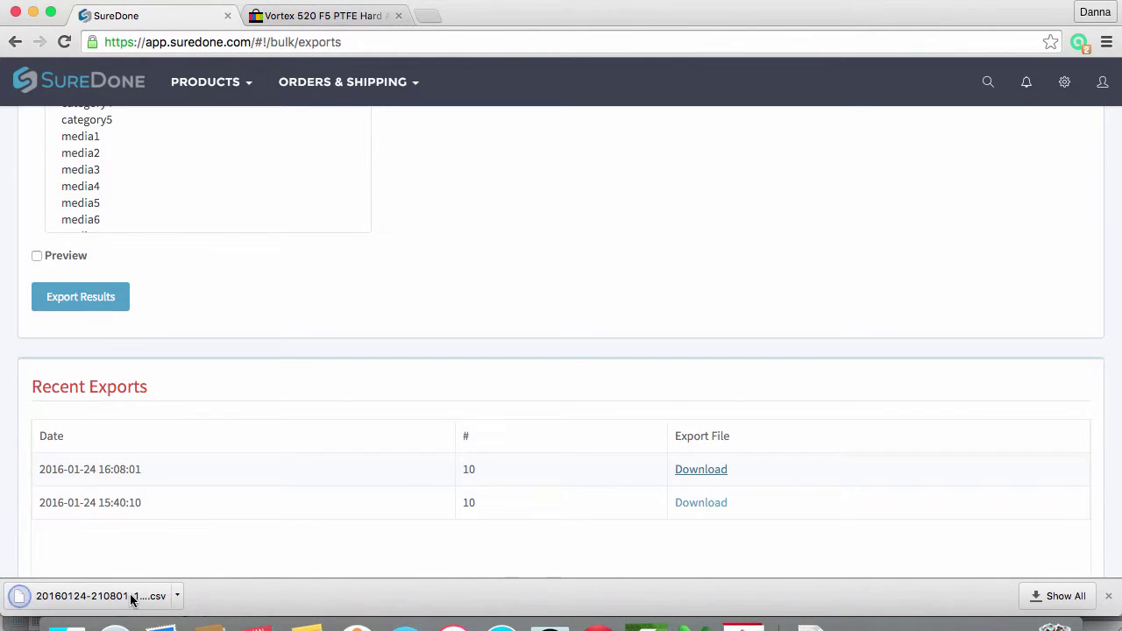
pyautogui.click(131, 598)
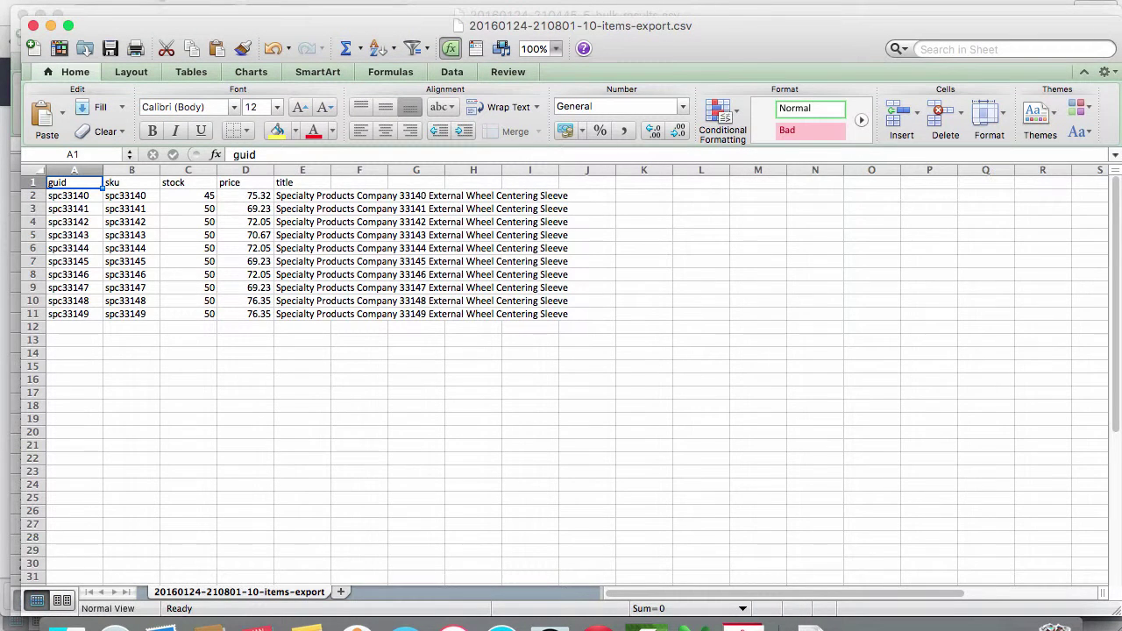
# - Set the worksheet's zoom to 150%
pyautogui.click(180, 2)
pyautogui.click(201, 358)
pyautogui.click(506, 261)
pyautogui.click(603, 442)
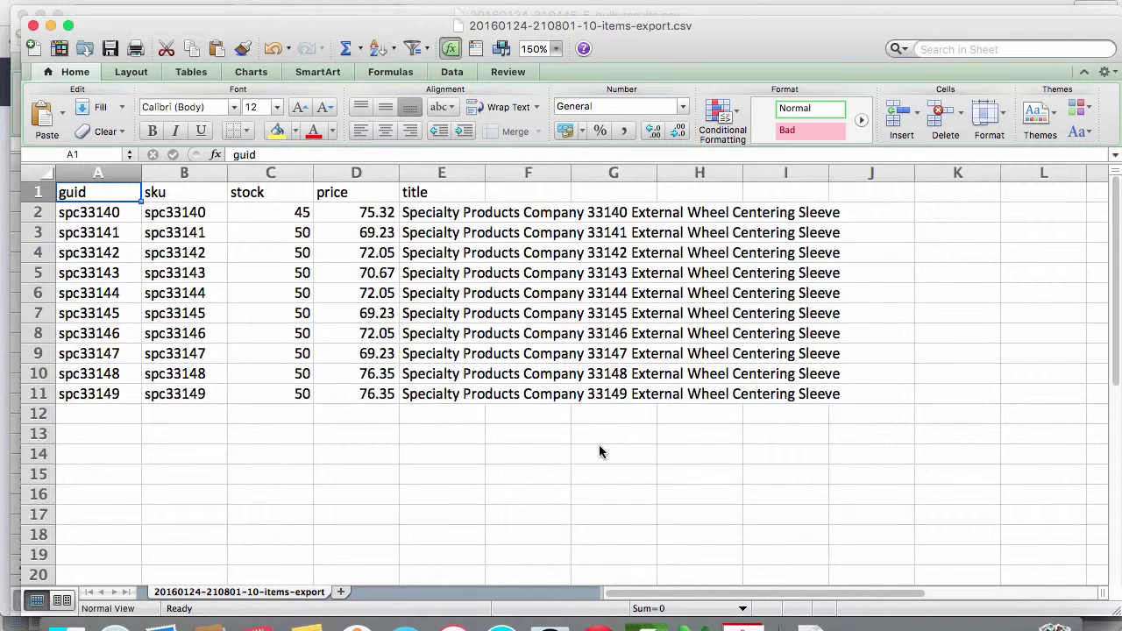
# - Insert a column headed "action=edit" before the guid column and delete the sku column
pyautogui.click(127, 171)
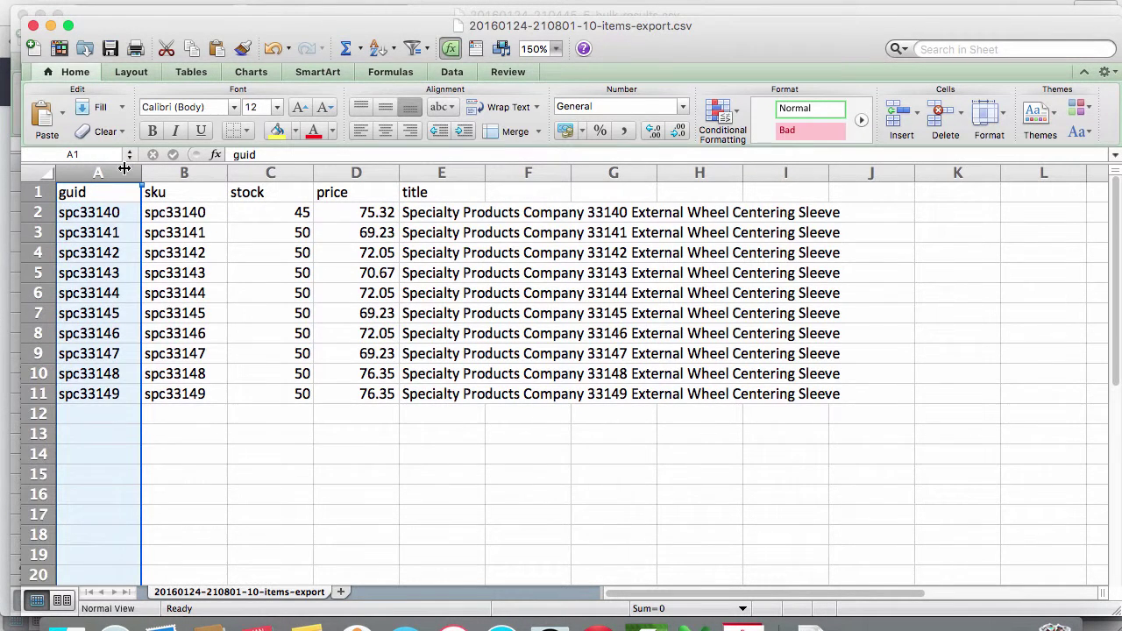
pyautogui.click(900, 117)
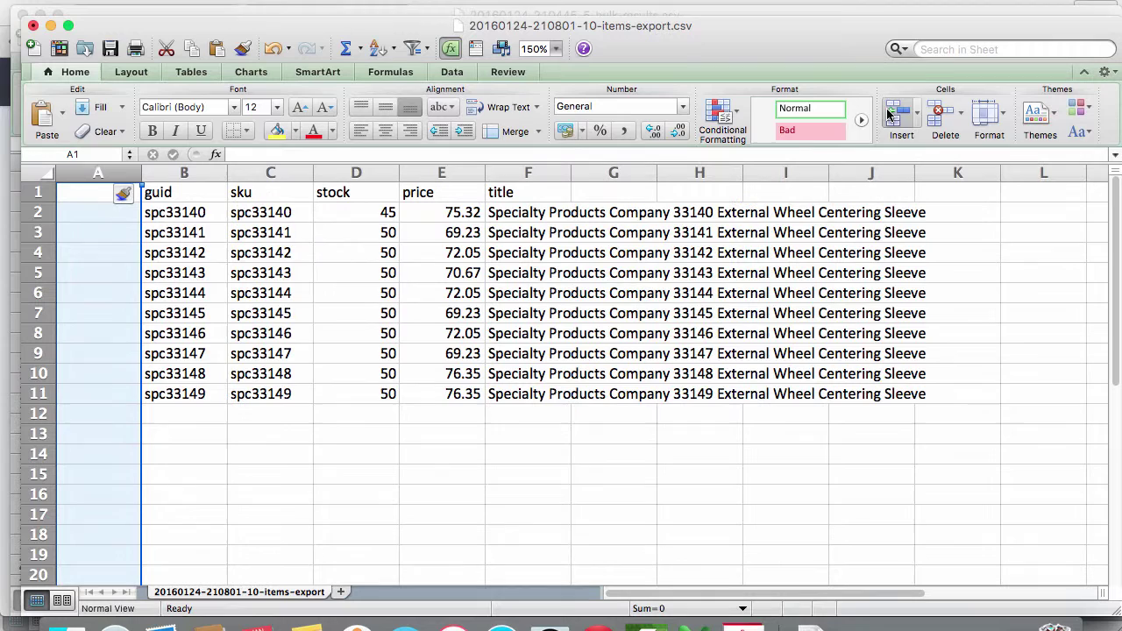
pyautogui.click(77, 193)
pyautogui.write('action')
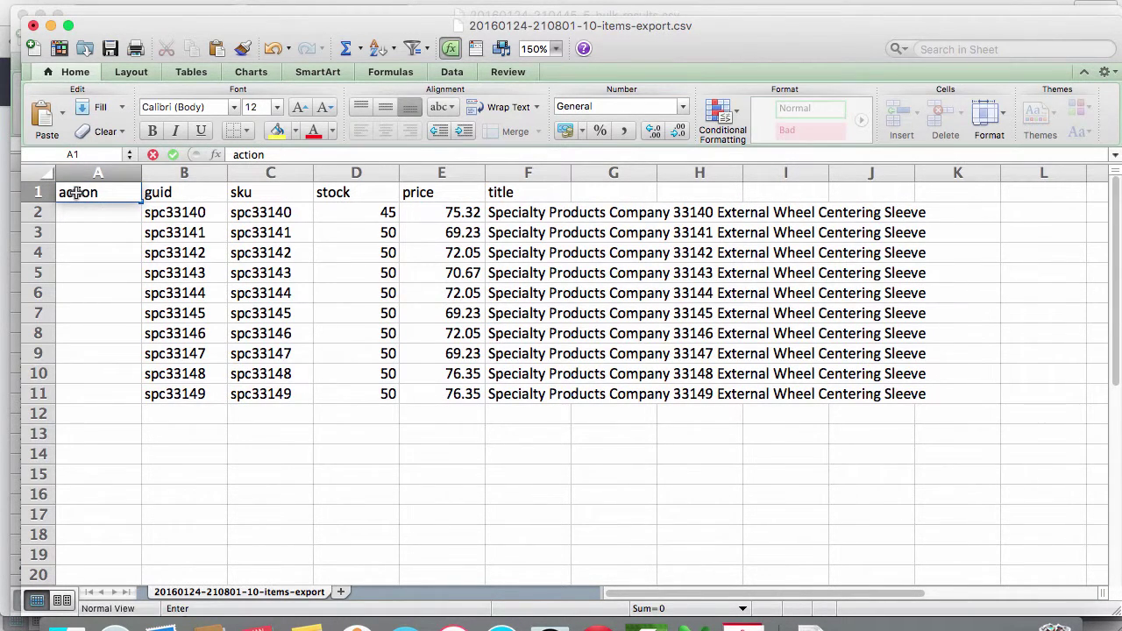
pyautogui.write('=edit')
pyautogui.click(200, 219)
pyautogui.click(255, 173)
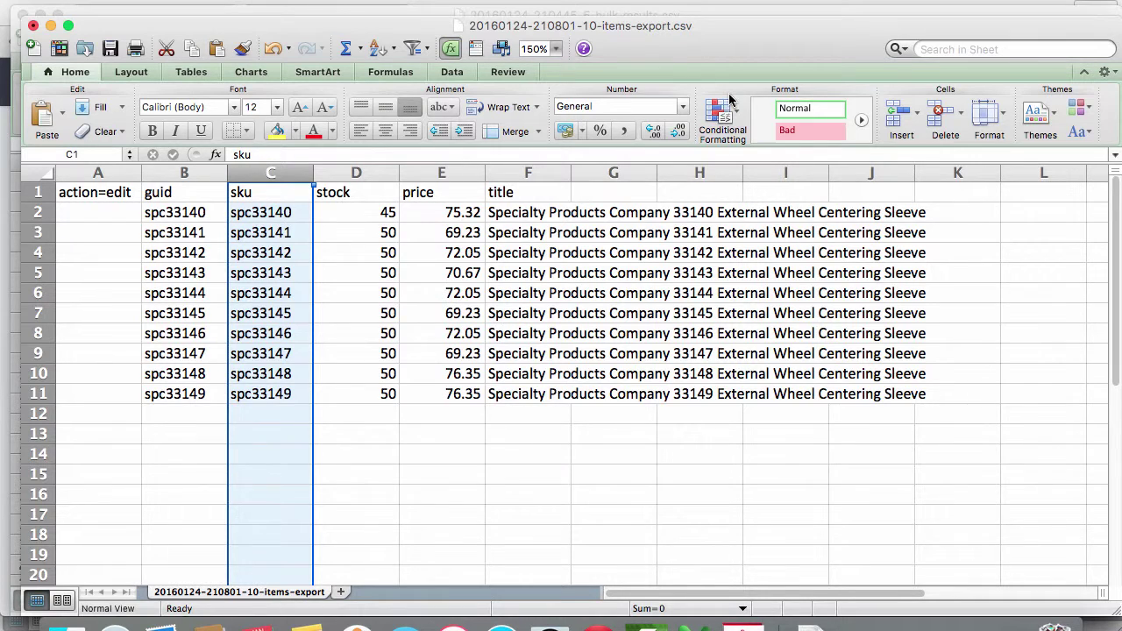
pyautogui.click(941, 112)
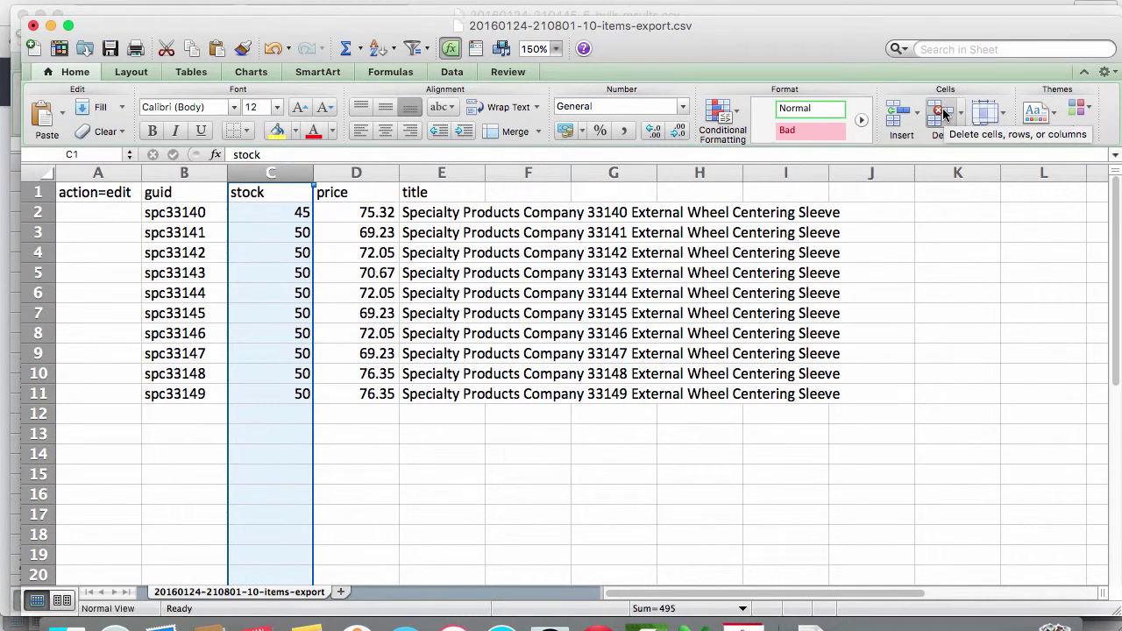
# - Set the stock of the first product to 30 and copy that value to all the other products, down to row 11
pyautogui.click(279, 213)
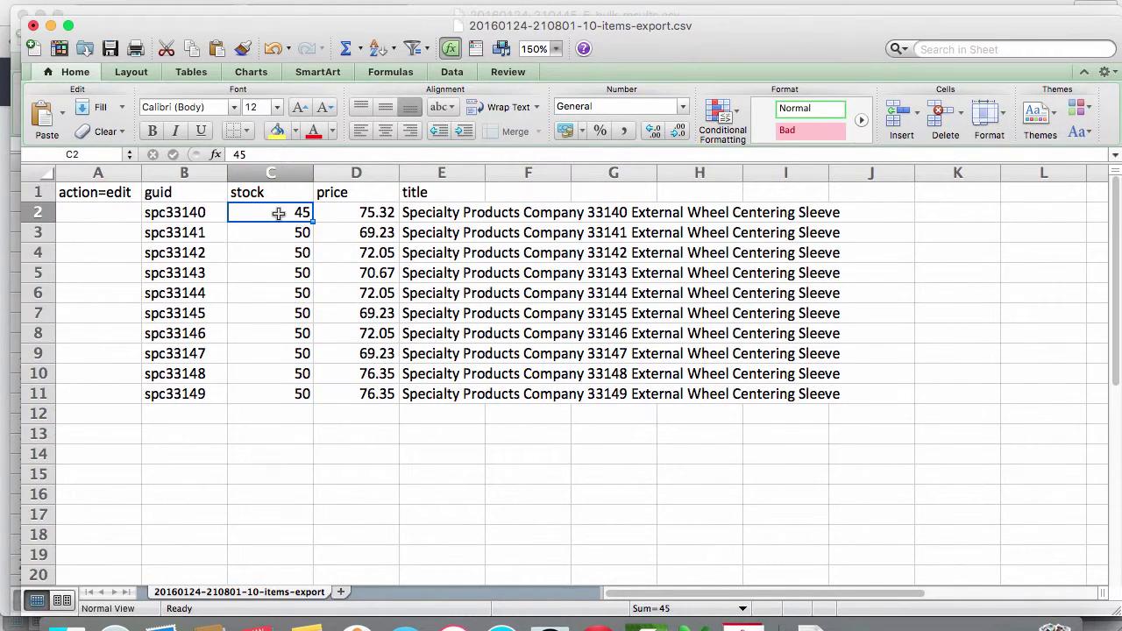
pyautogui.write('30')
pyautogui.press('Return')
pyautogui.click(278, 215)
pyautogui.press('super+c')
pyautogui.moveTo(281, 227); pyautogui.dragTo(280, 293)
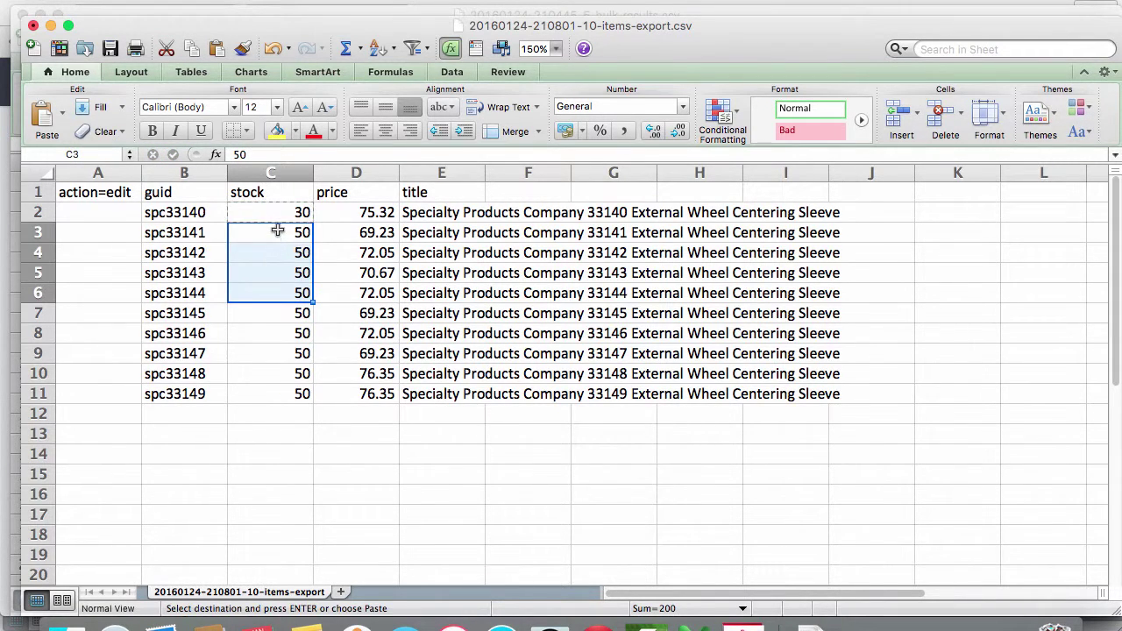
pyautogui.moveTo(277, 231); pyautogui.dragTo(271, 396)
pyautogui.press('super+v')
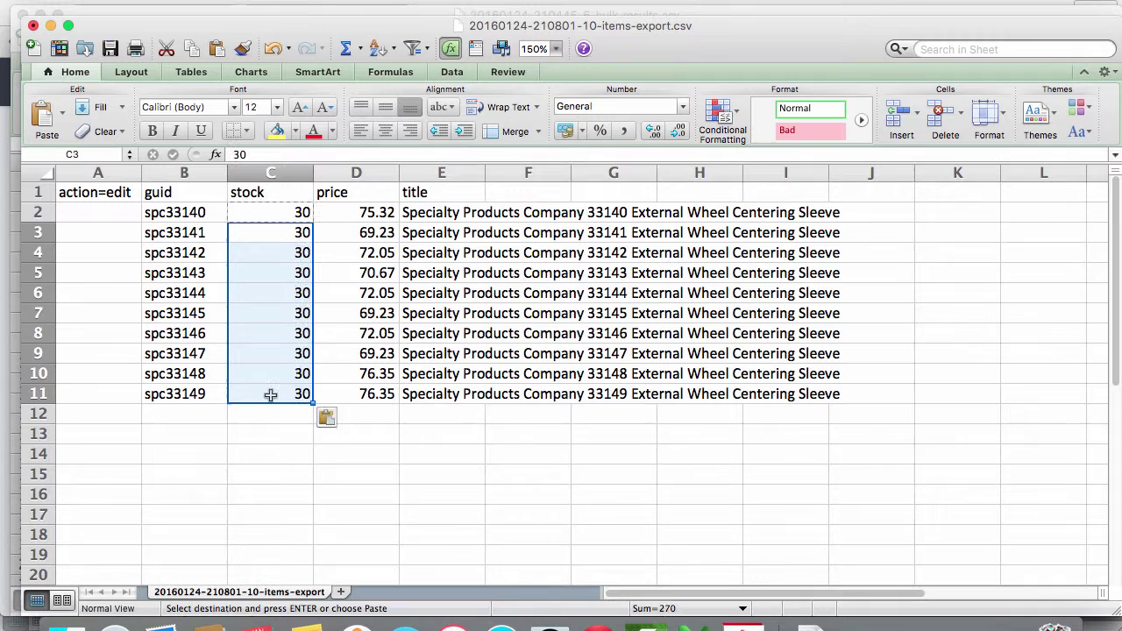
# - Insert a helper column before title and fill rows 2 to 11 with the price times 1.1, starting with =D2*1.1
pyautogui.click(443, 172)
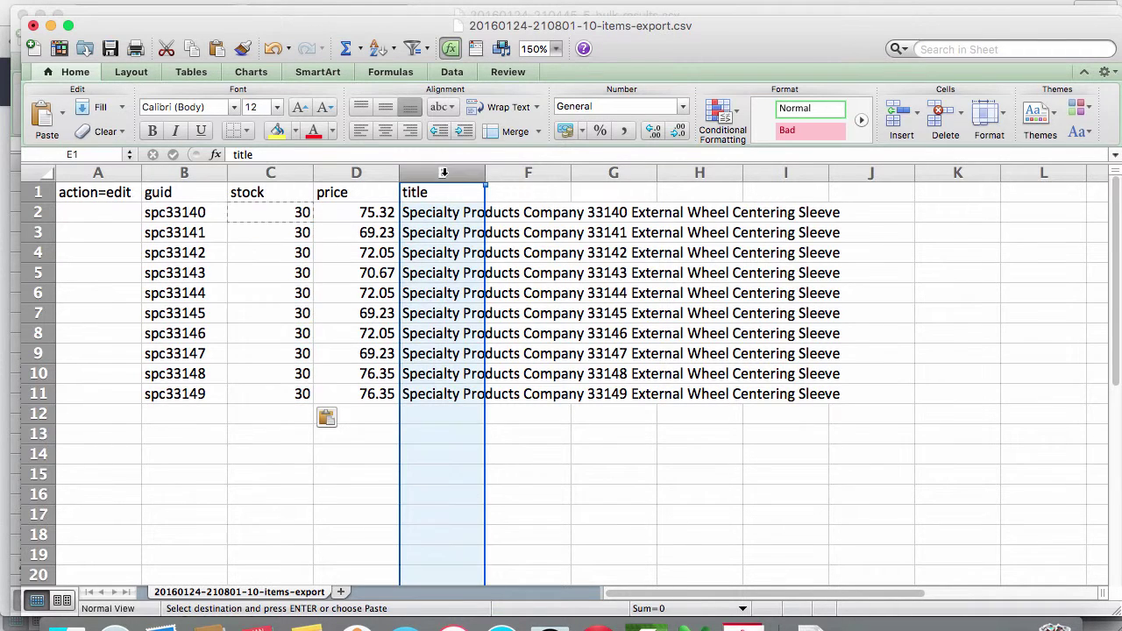
pyautogui.click(901, 109)
pyautogui.click(440, 220)
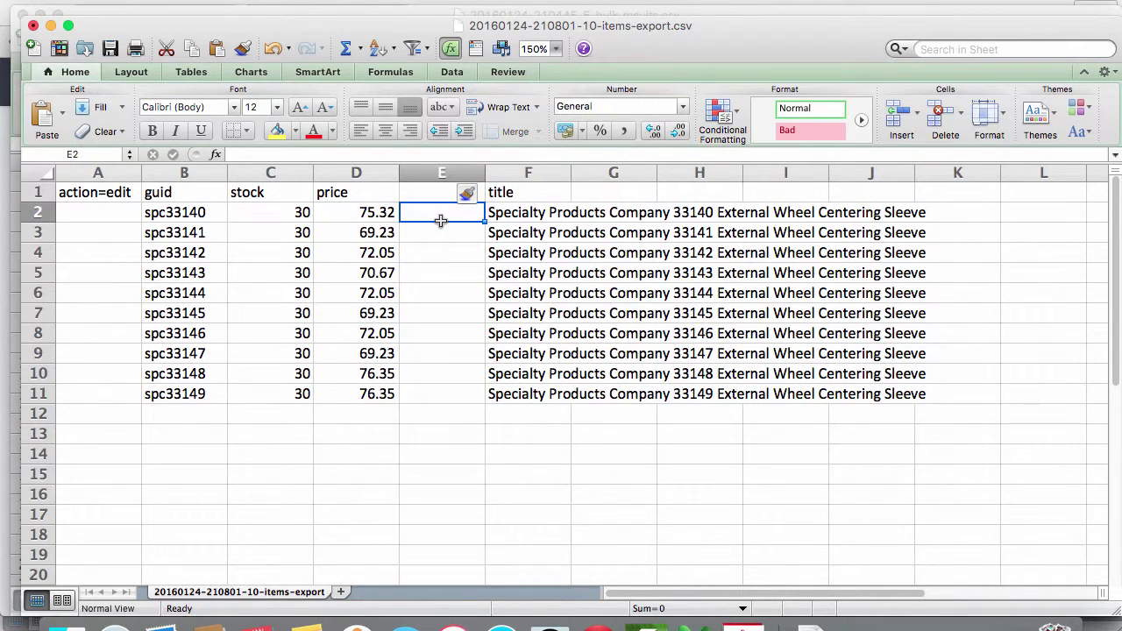
pyautogui.write('=')
pyautogui.press('Left')
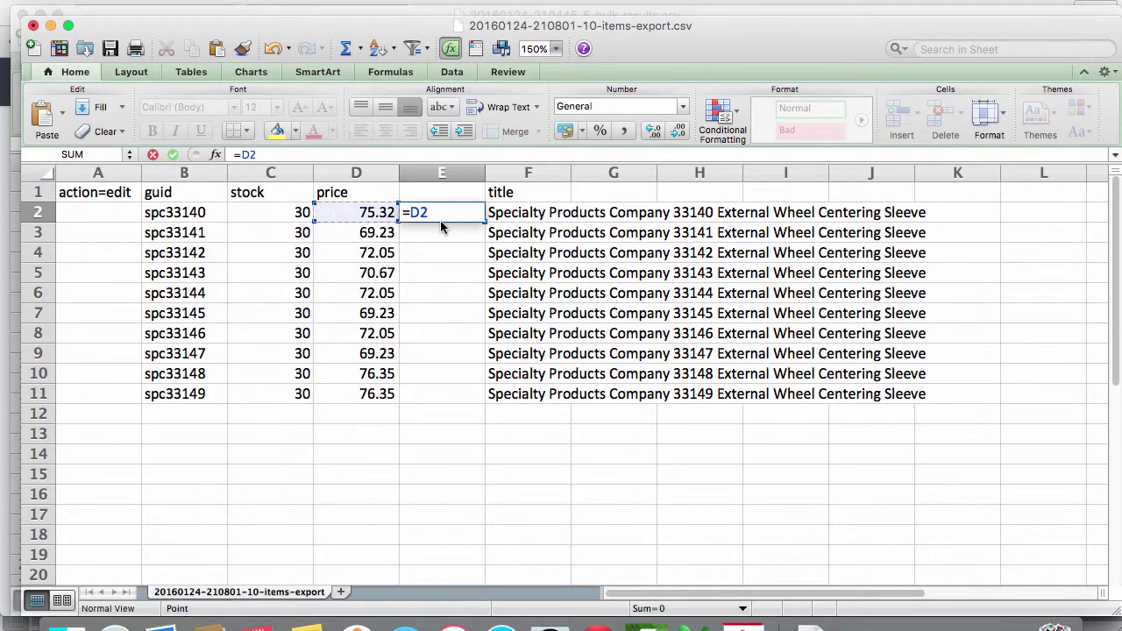
pyautogui.write('*1.1')
pyautogui.press('Return')
pyautogui.click(441, 217)
pyautogui.press('super+c')
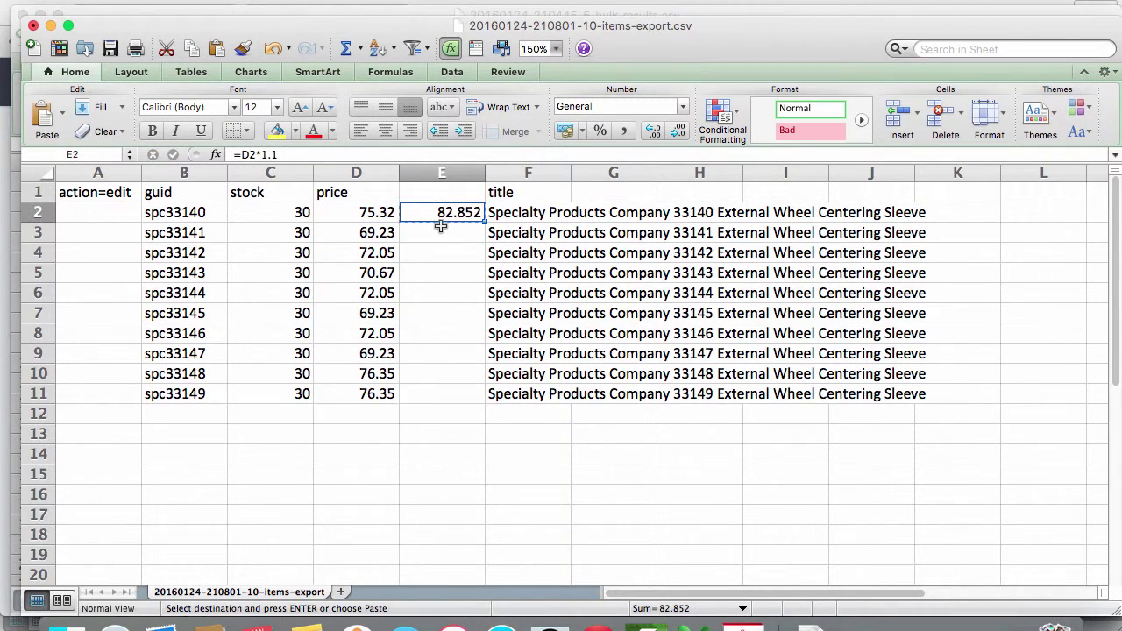
pyautogui.click(441, 235)
pyautogui.moveTo(440, 235); pyautogui.dragTo(430, 397)
pyautogui.press('super+v')
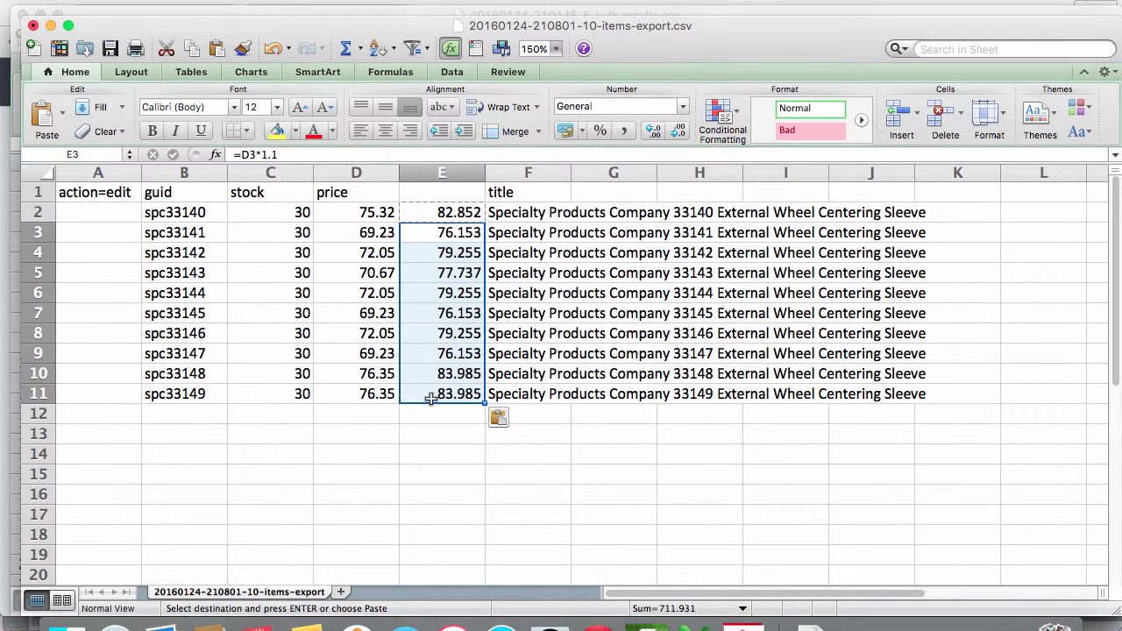
# - Replace the prices in D2:D11 with the helper column's calculated results, pasted as values only
pyautogui.moveTo(437, 214); pyautogui.dragTo(454, 390)
pyautogui.press('super+c')
pyautogui.click(361, 215)
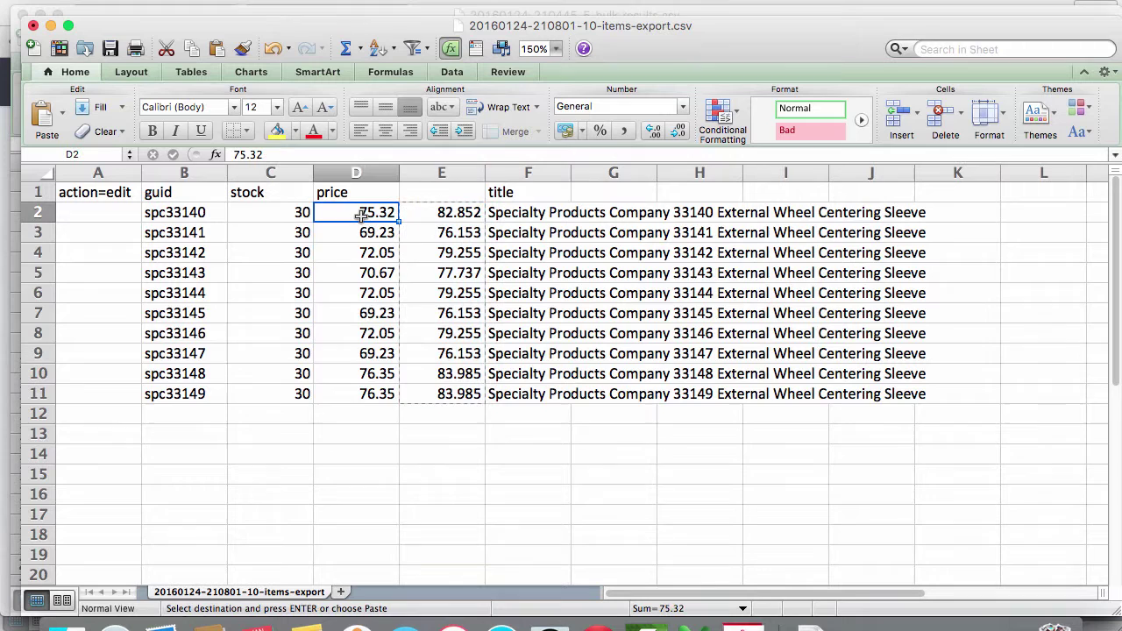
pyautogui.press('super+shift+Down')
pyautogui.press('super+v')
pyautogui.click(415, 417)
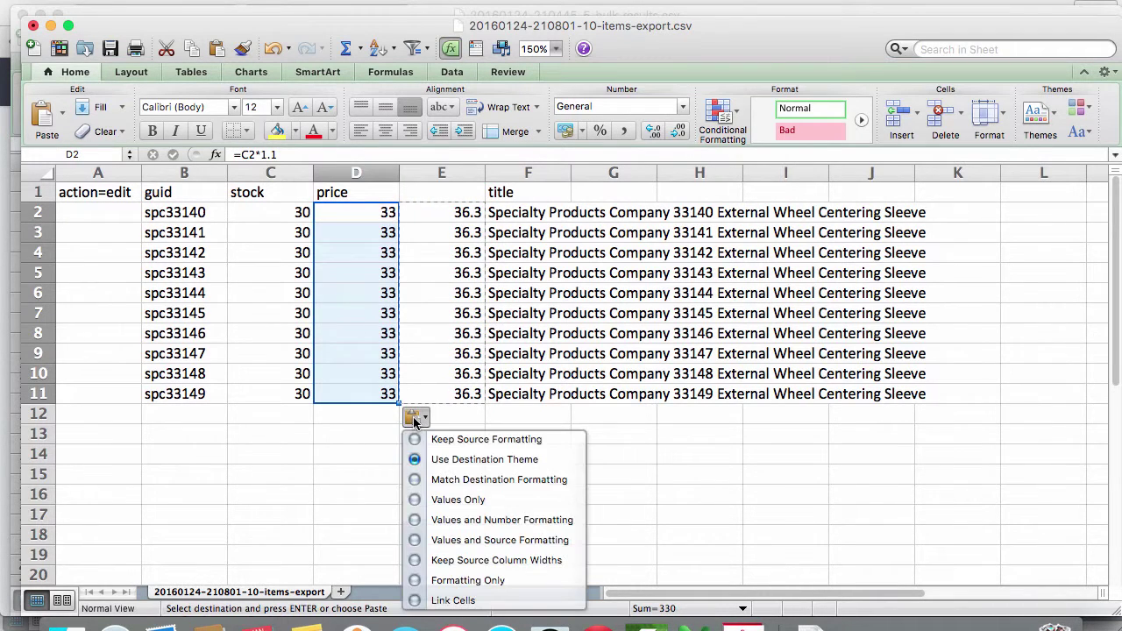
pyautogui.click(440, 499)
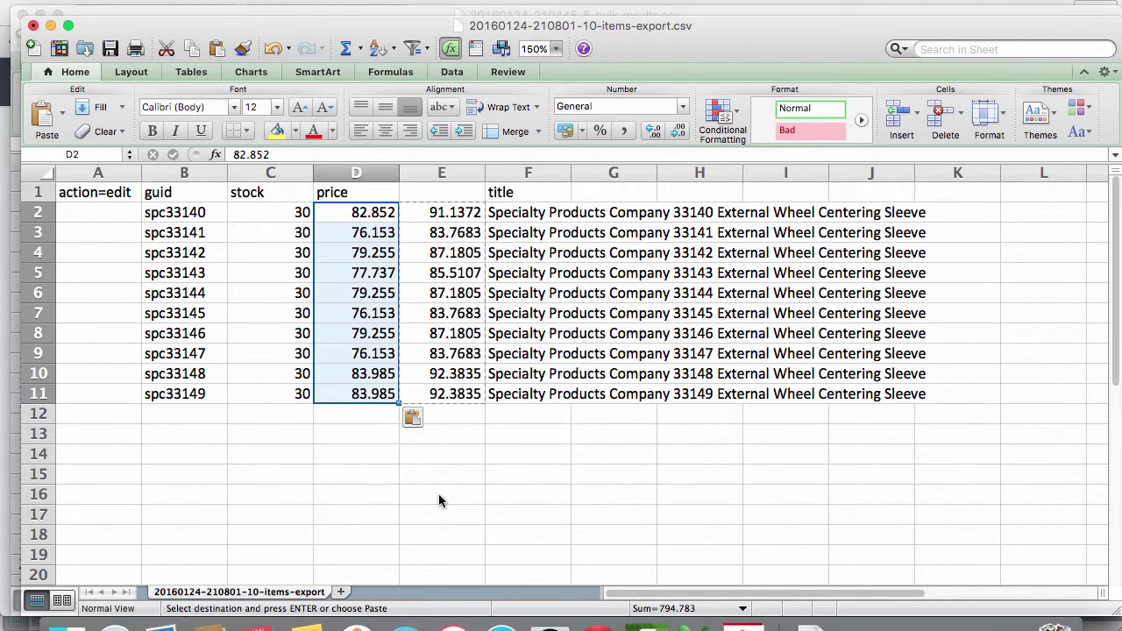
# - Delete the helper column of calculated prices and the title column
pyautogui.click(456, 172)
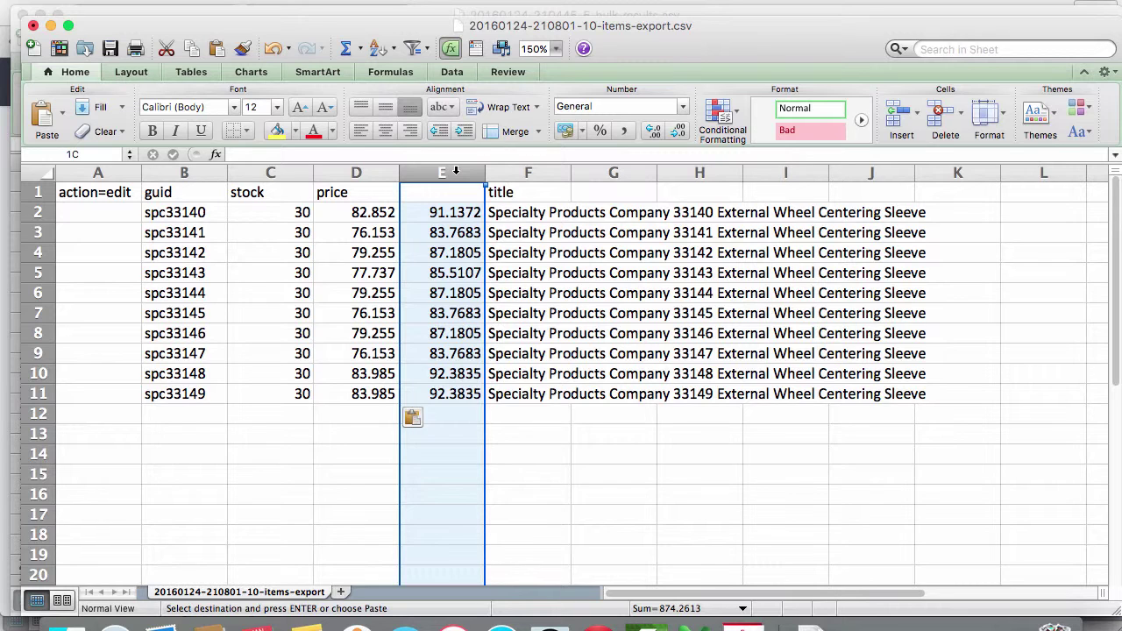
pyautogui.click(944, 114)
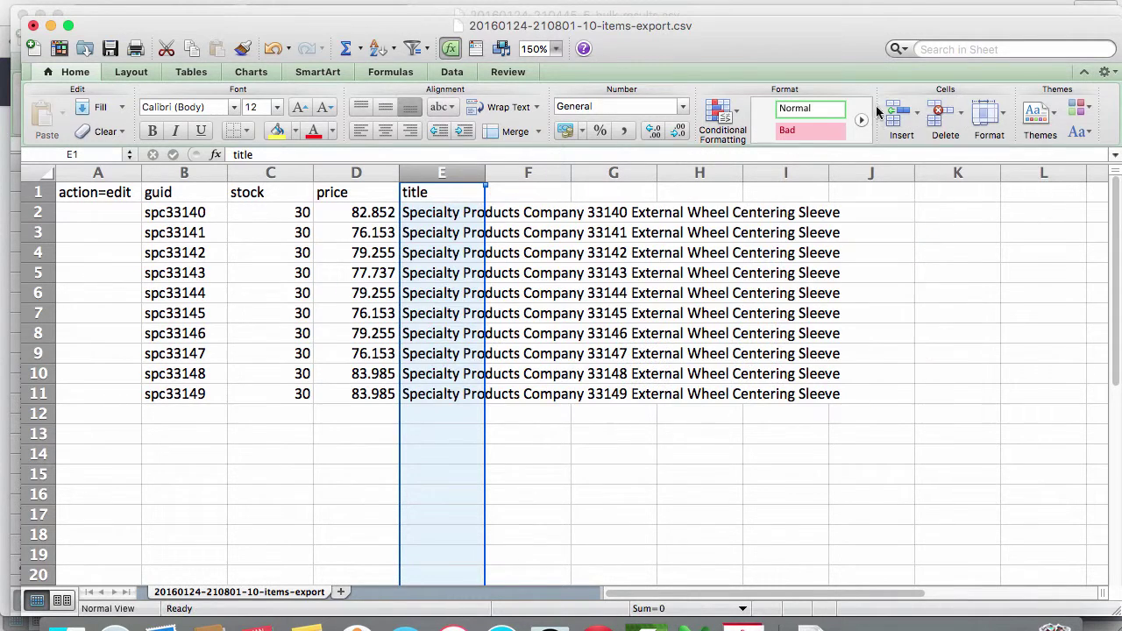
pyautogui.click(943, 116)
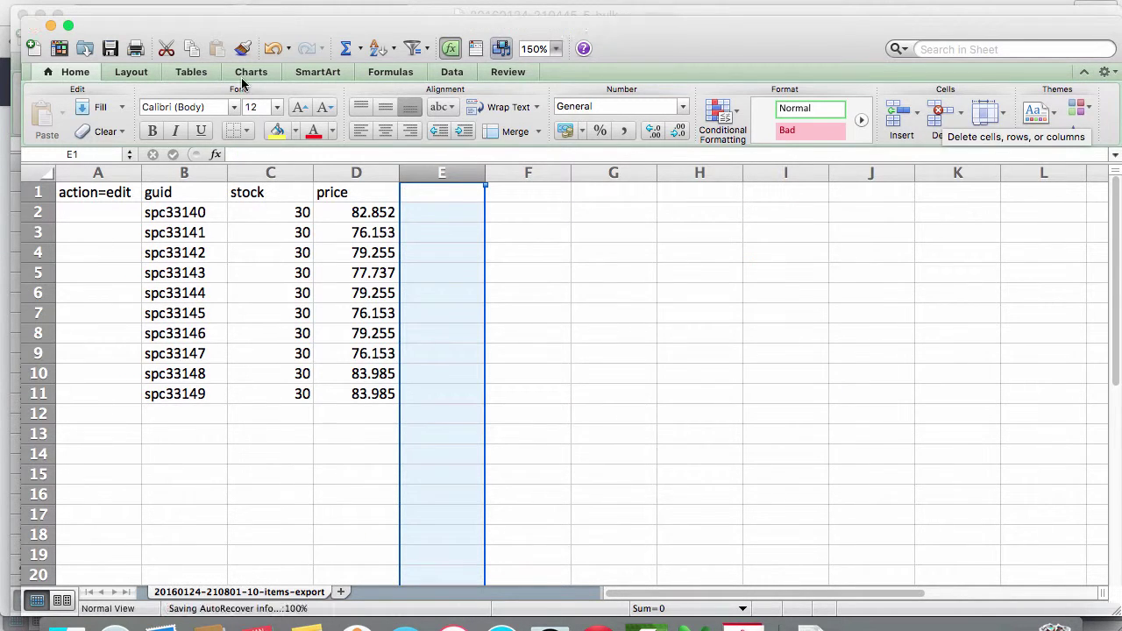
pyautogui.click(110, 0)
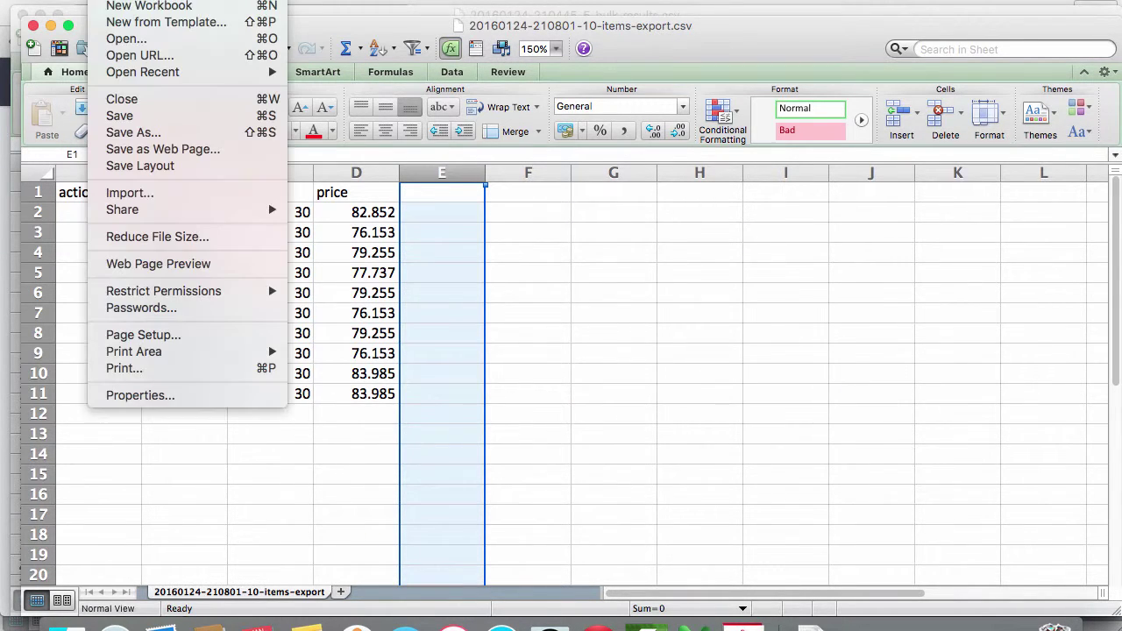
pyautogui.click(154, 138)
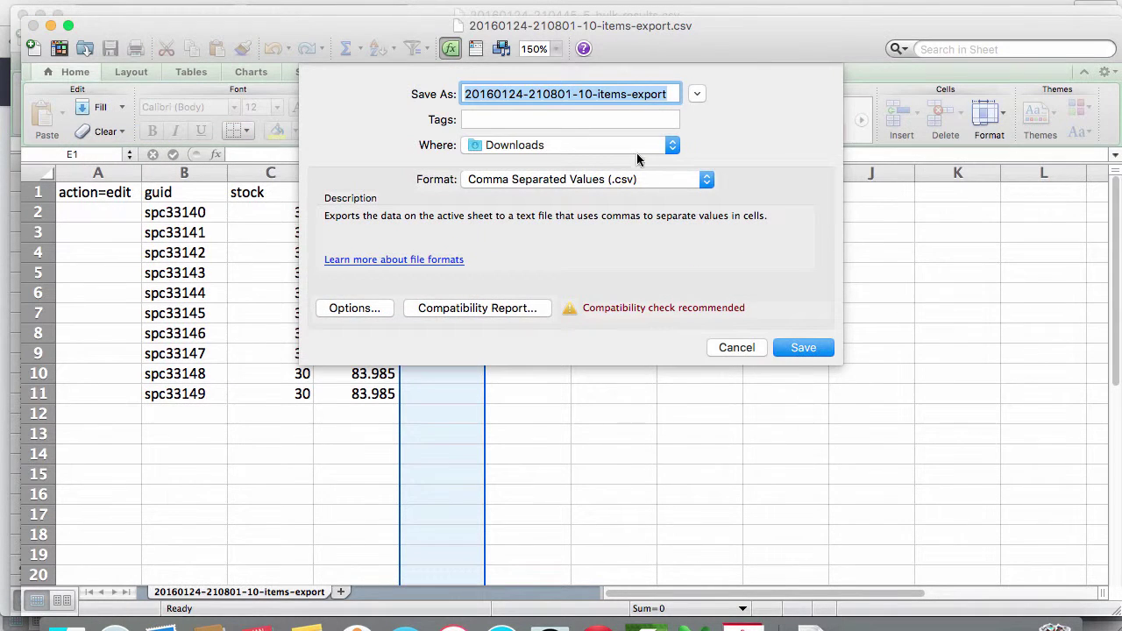
pyautogui.click(804, 348)
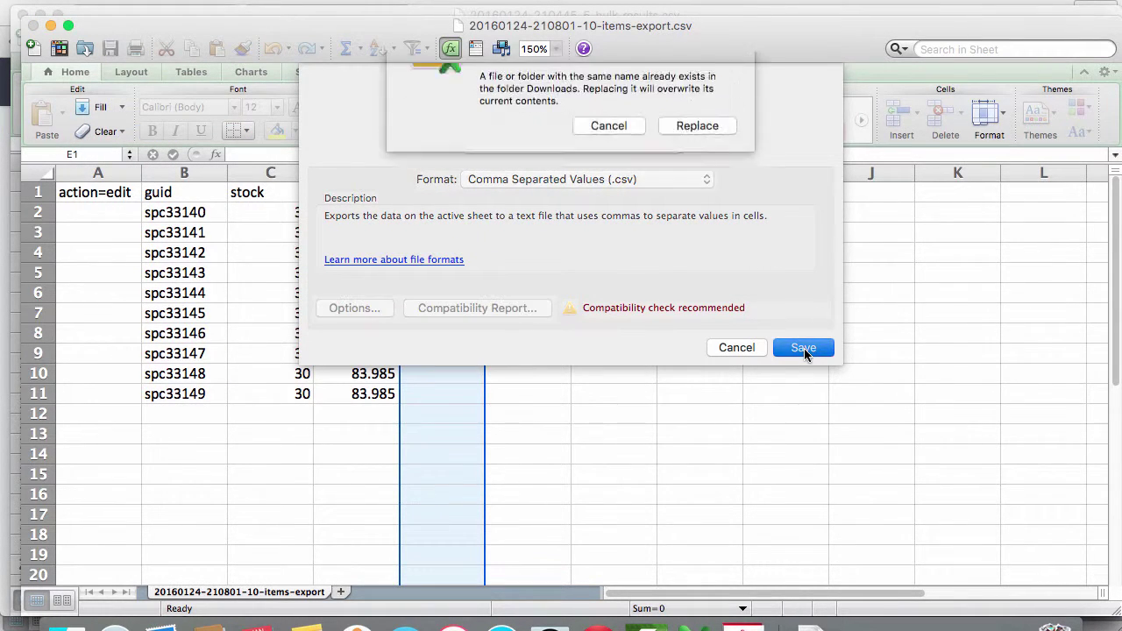
pyautogui.click(706, 183)
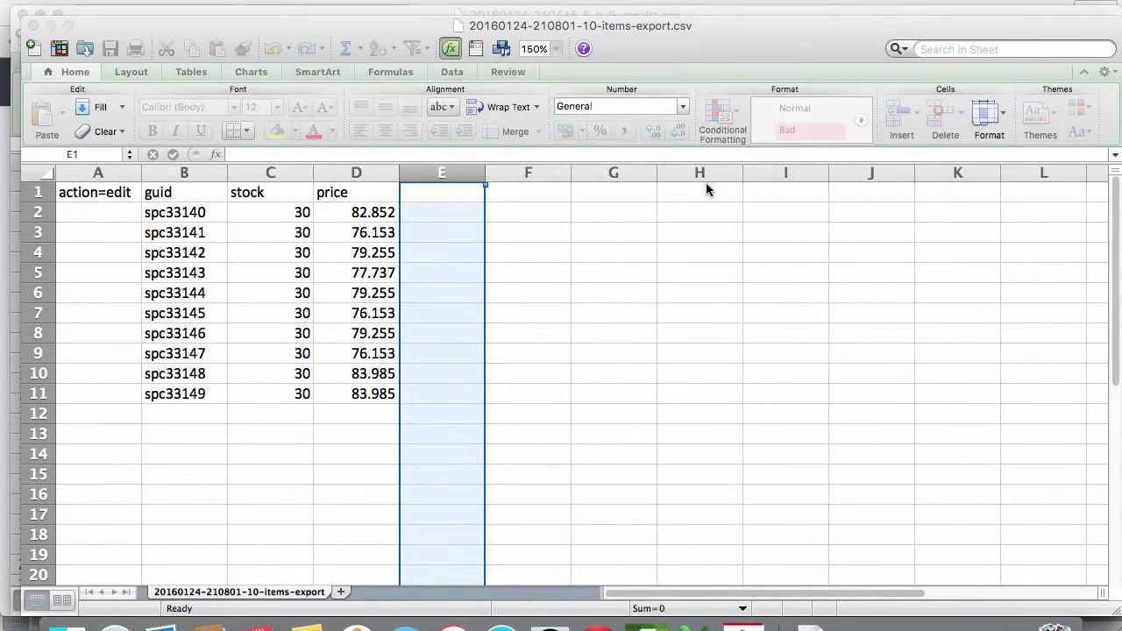
pyautogui.click(687, 363)
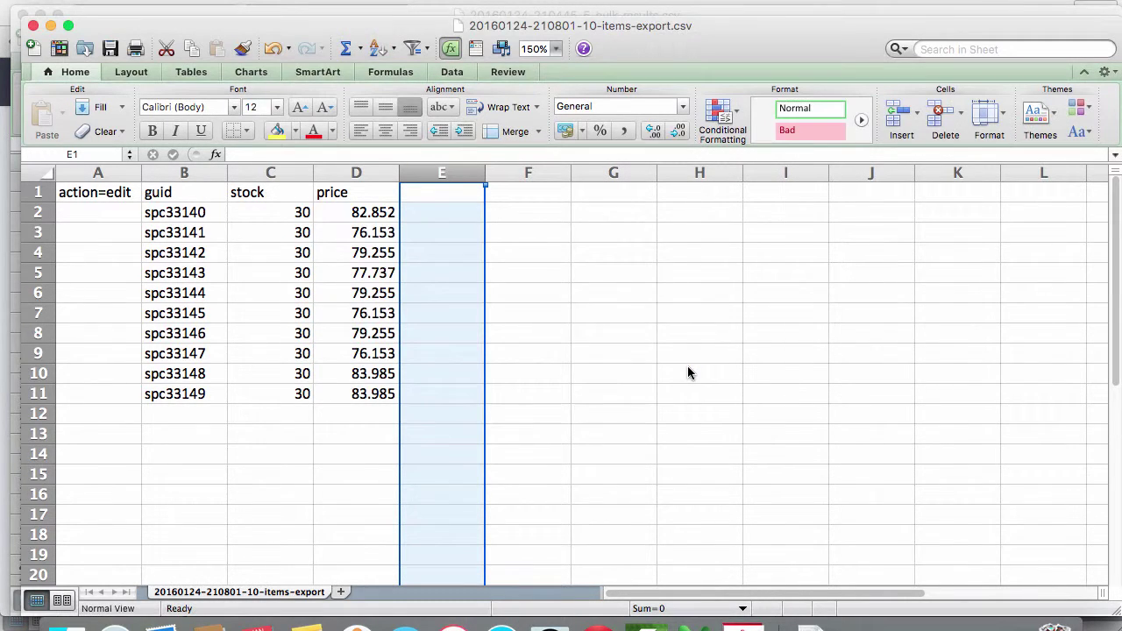
pyautogui.click(598, 624)
pyautogui.scroll(5, 403, 219)
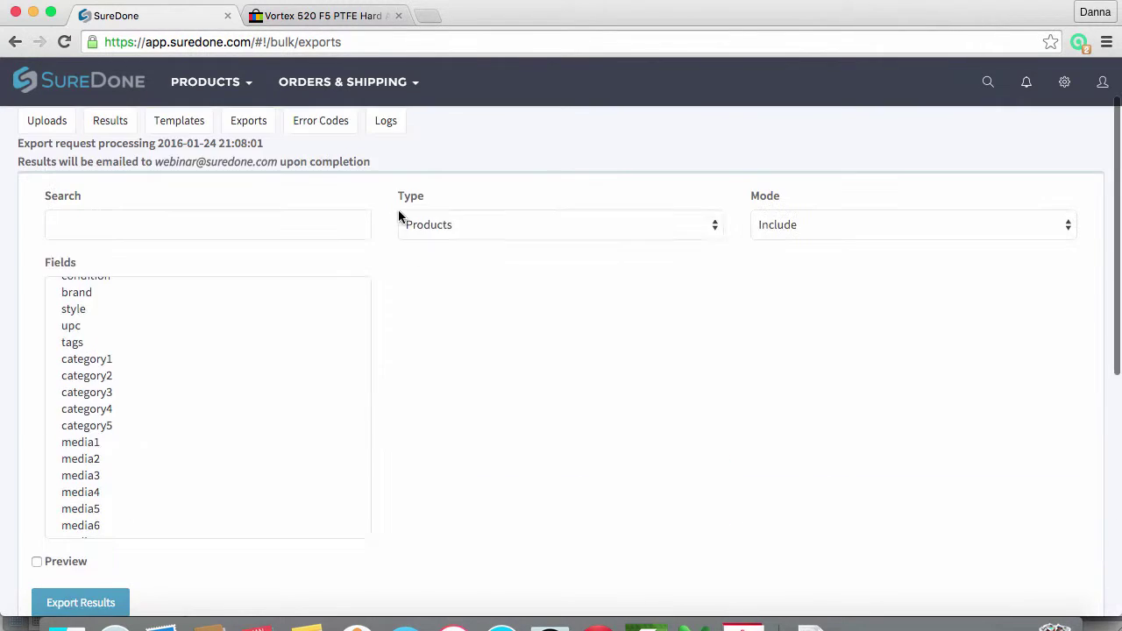
pyautogui.click(52, 118)
pyautogui.click(61, 340)
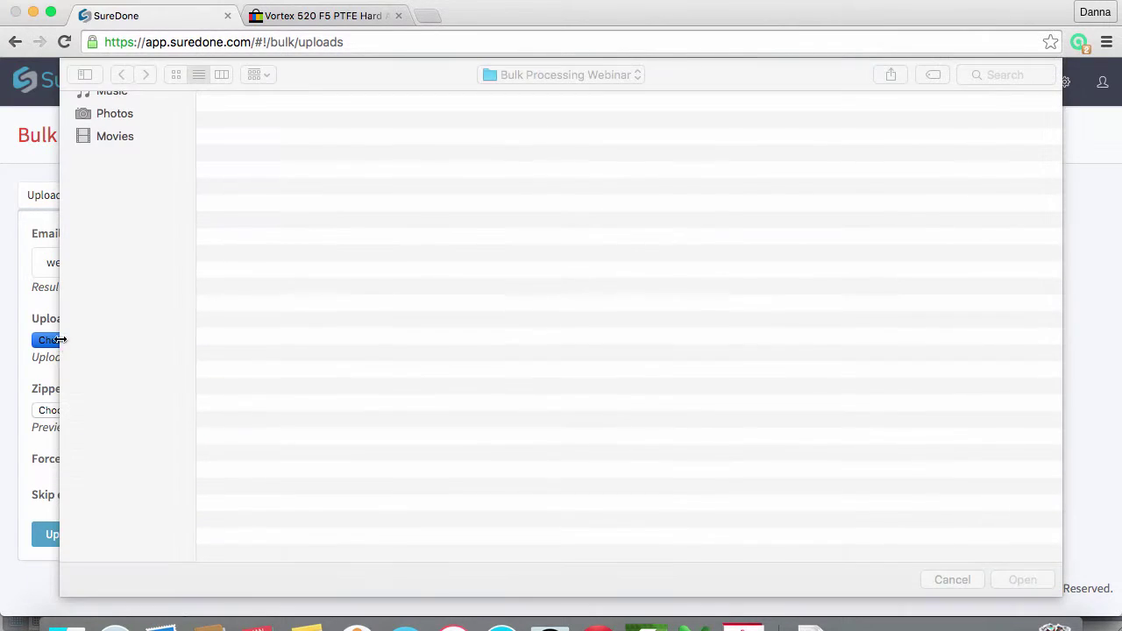
pyautogui.click(147, 218)
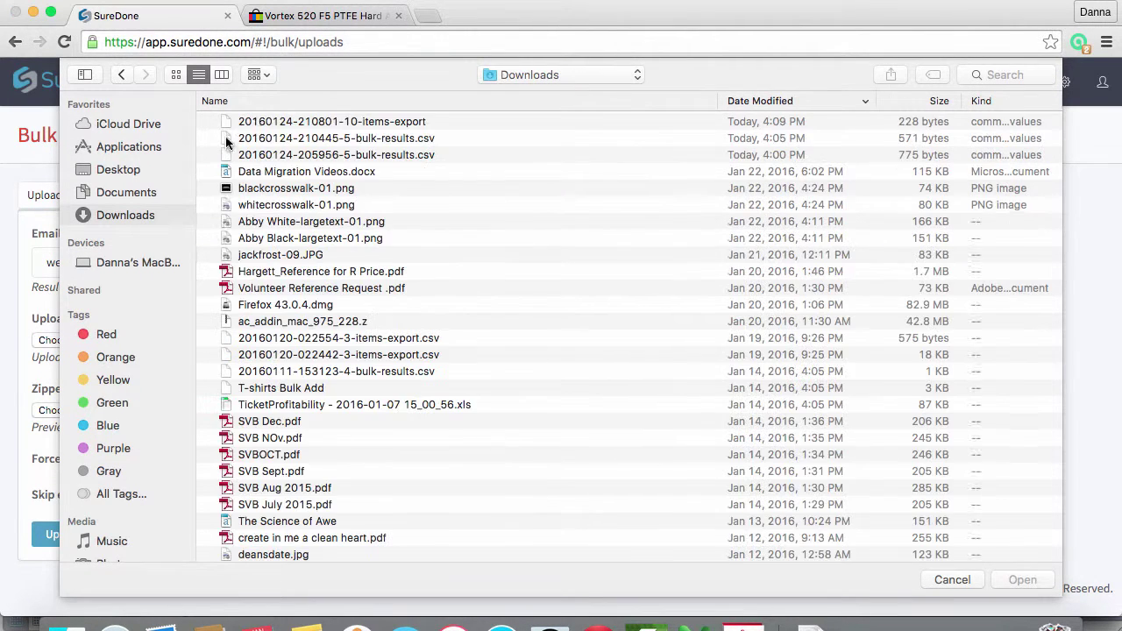
pyautogui.doubleClick(260, 123)
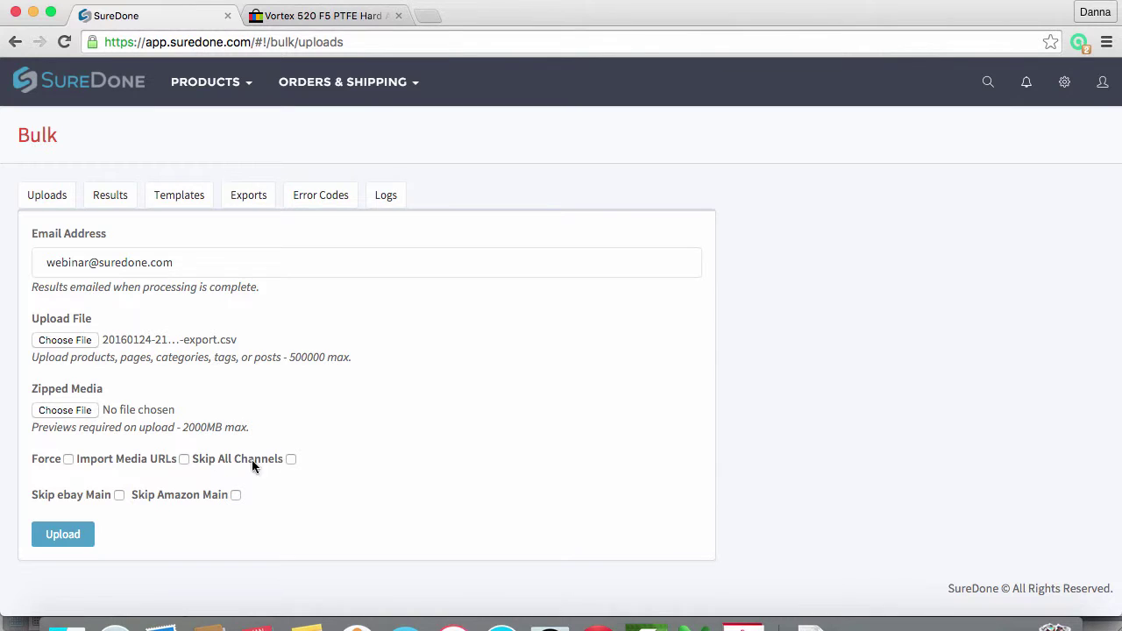
pyautogui.click(62, 535)
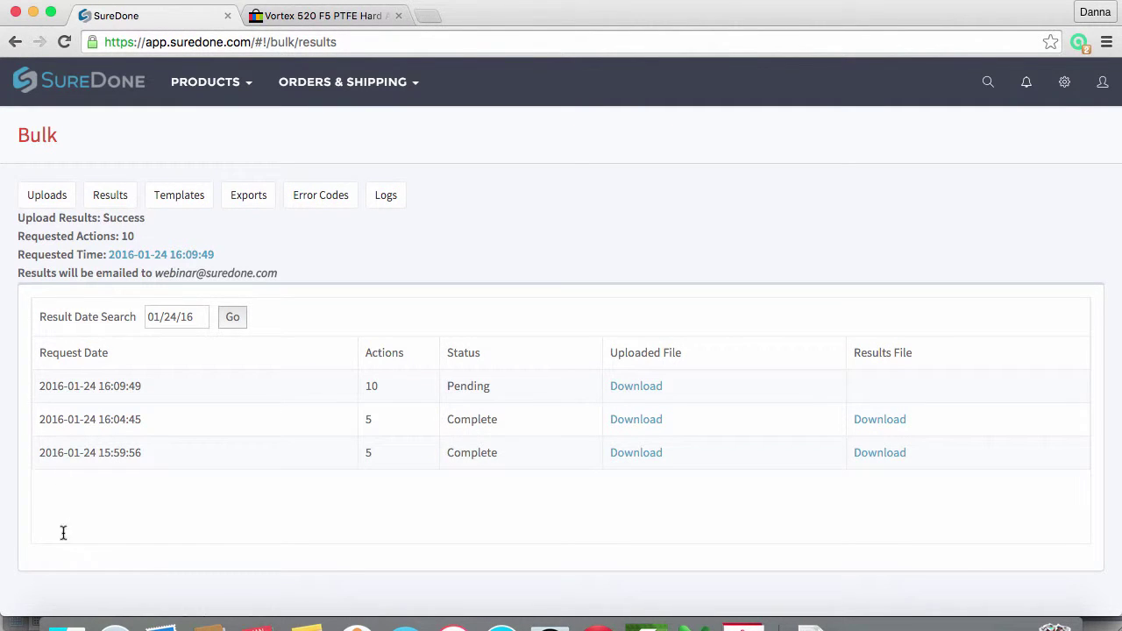
pyautogui.click(64, 41)
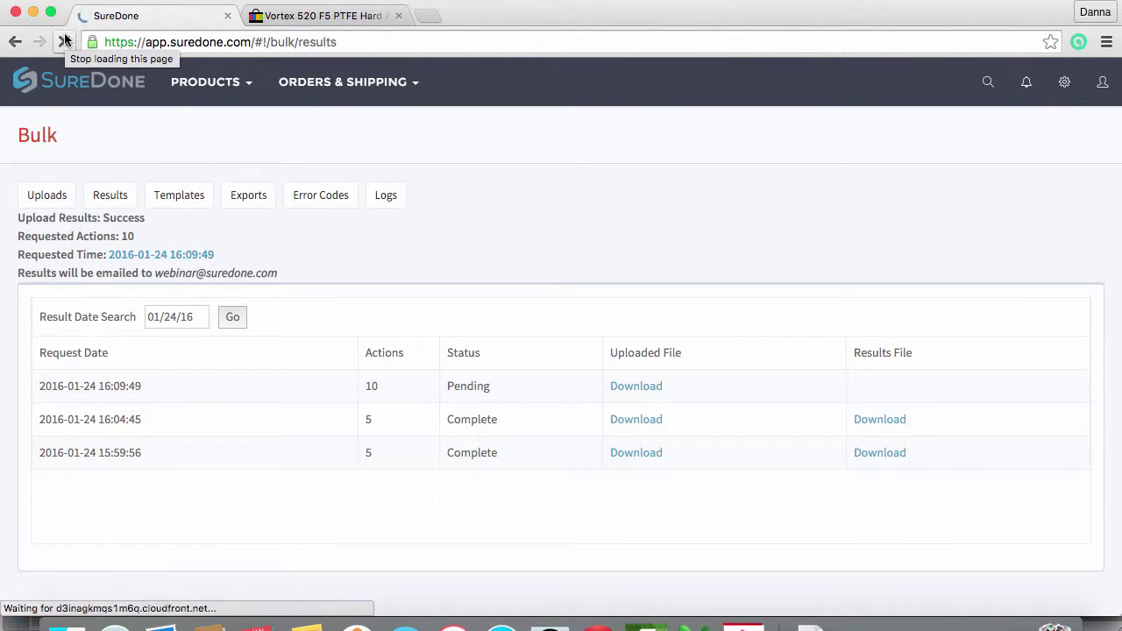
pyautogui.click(879, 313)
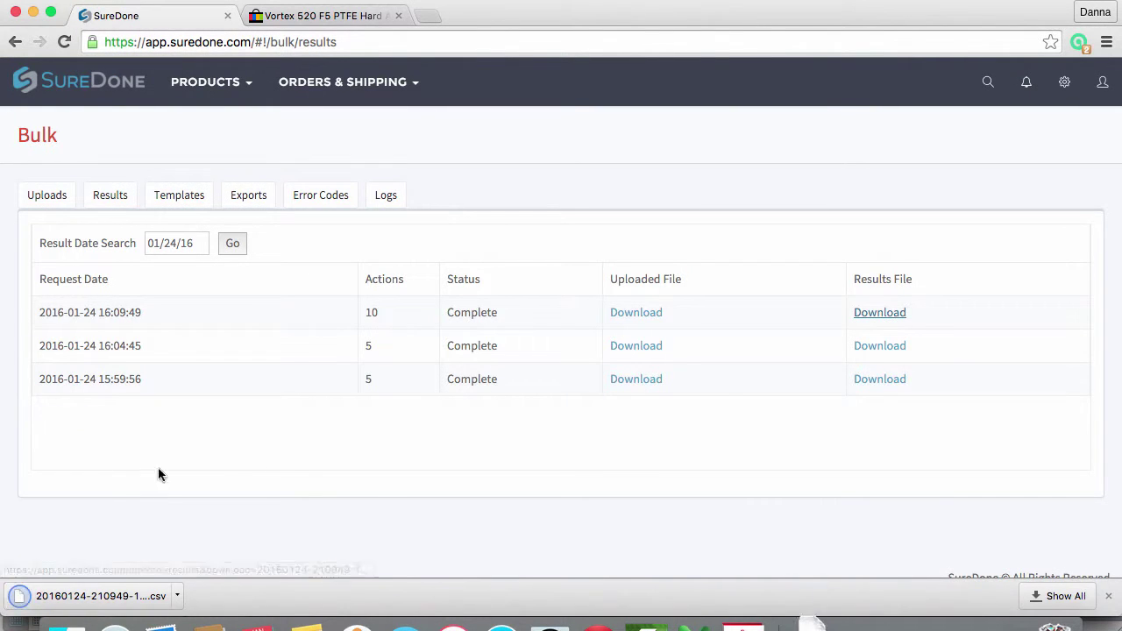
pyautogui.click(86, 596)
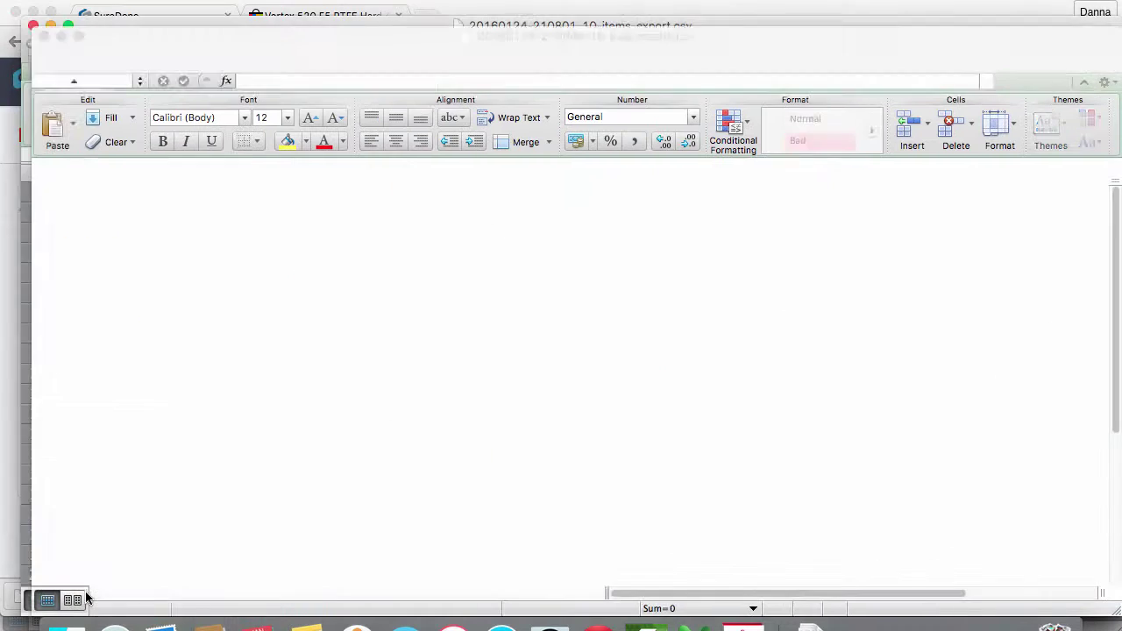
# - Enlarge the bulk results sheet to 150% and examine its Action, Guid and Result columns for each product line
pyautogui.click(209, 4)
pyautogui.click(226, 358)
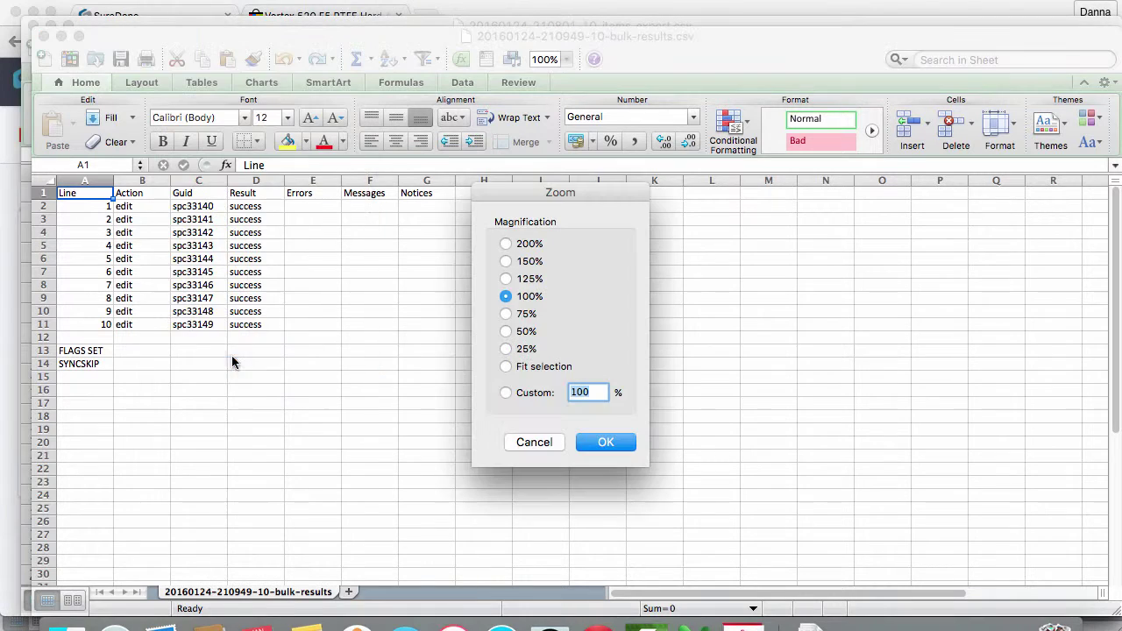
pyautogui.click(509, 258)
pyautogui.click(591, 442)
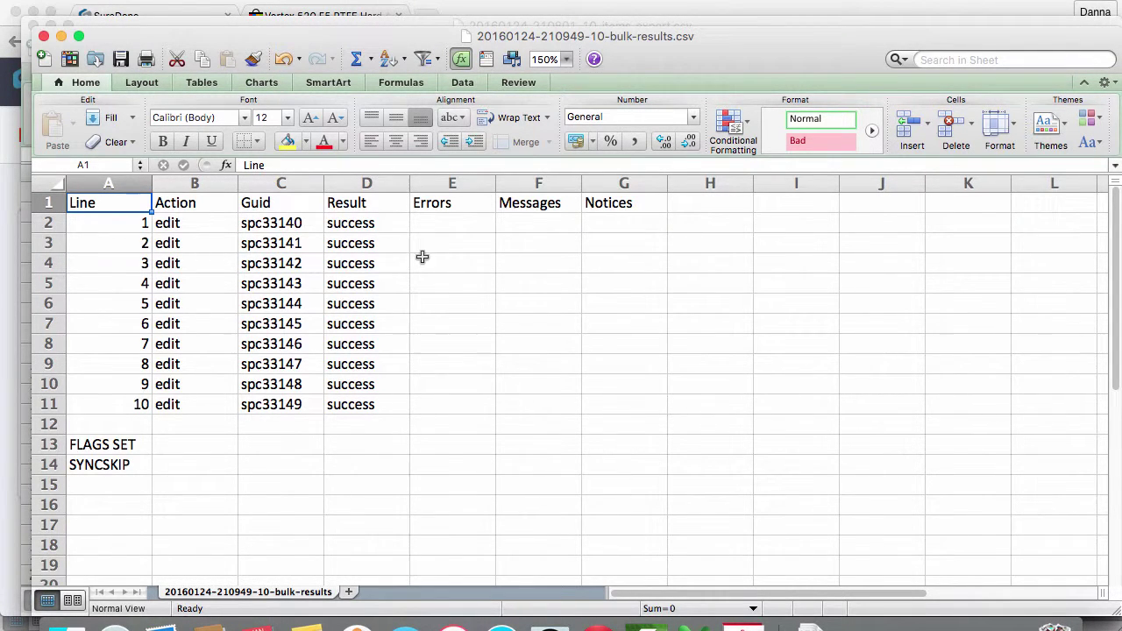
pyautogui.click(155, 204)
pyautogui.click(304, 200)
pyautogui.click(341, 200)
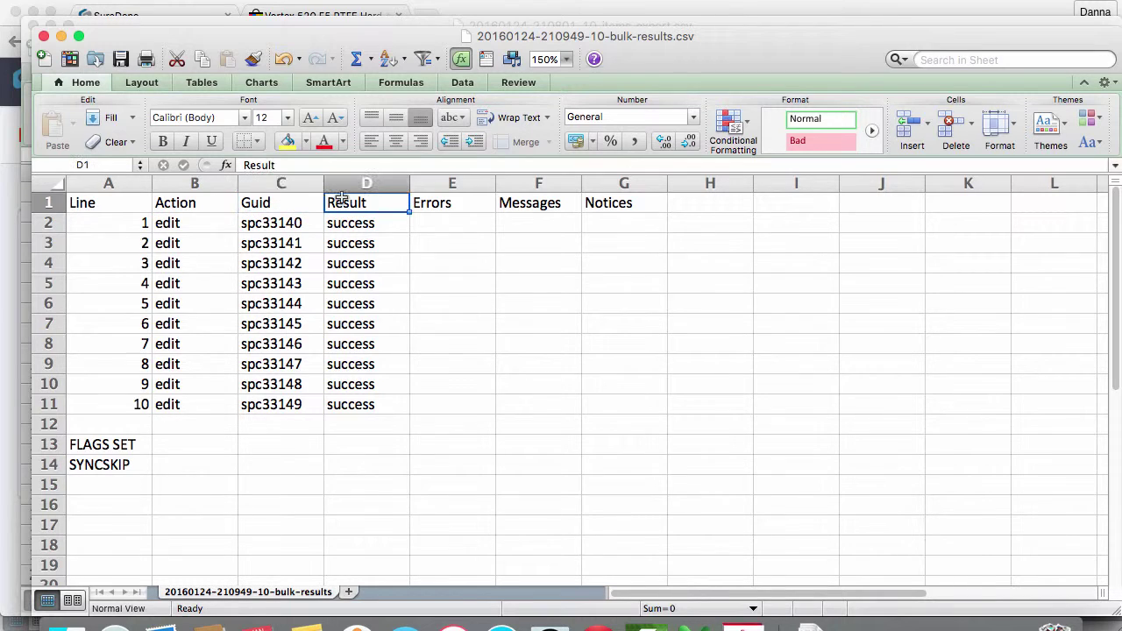